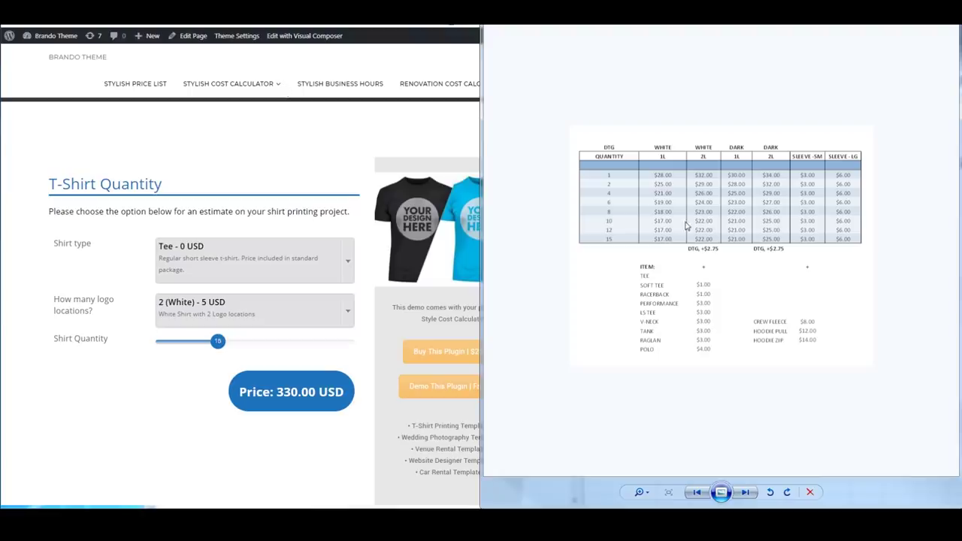
On the demo calculator, choose Soft-Tee with 2 (Dark) logo locations and slide the quantity to 18
mouse_move(229, 348)
left_mouse_down()
mouse_move(185, 342)
mouse_move(230, 342)
mouse_move(213, 341)
left_mouse_up()
left_click(206, 260)
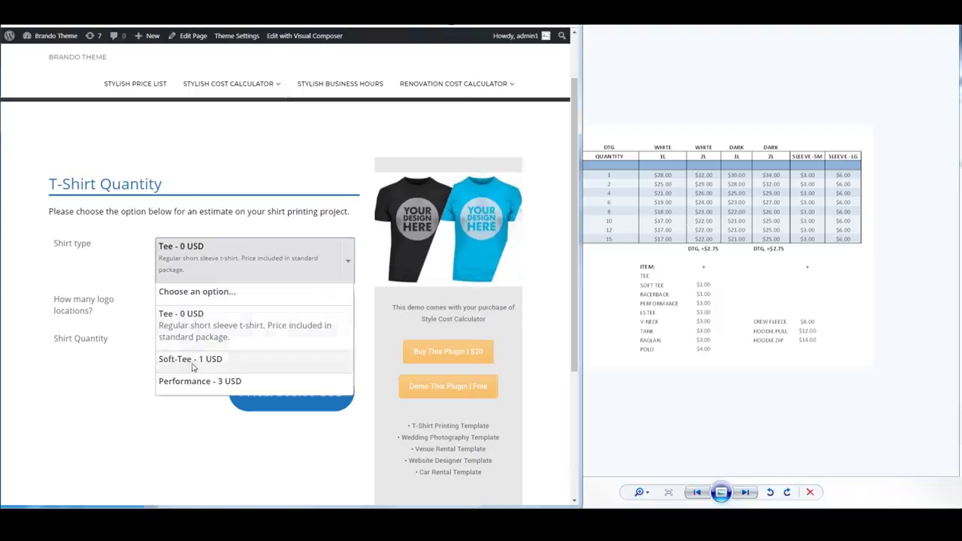
left_click(197, 359)
left_click(206, 297)
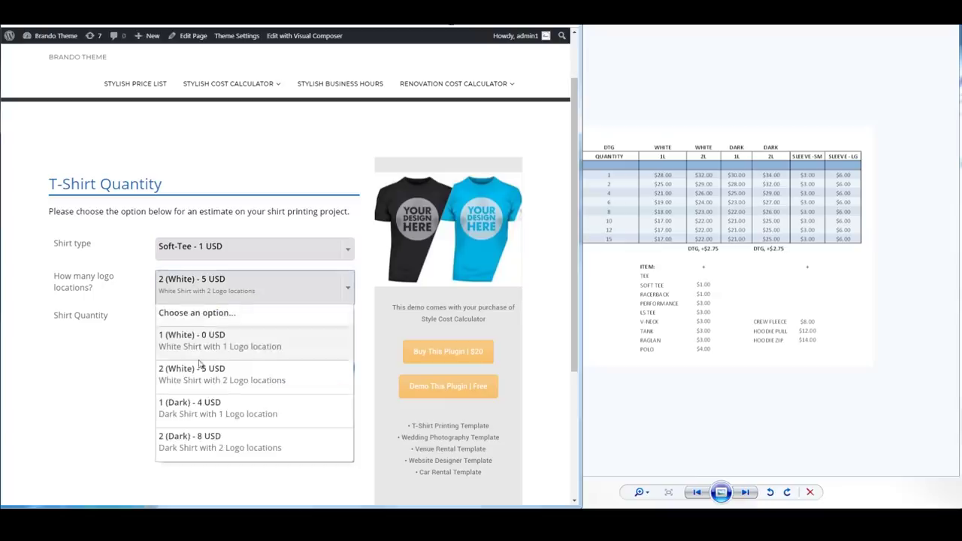
left_click(196, 448)
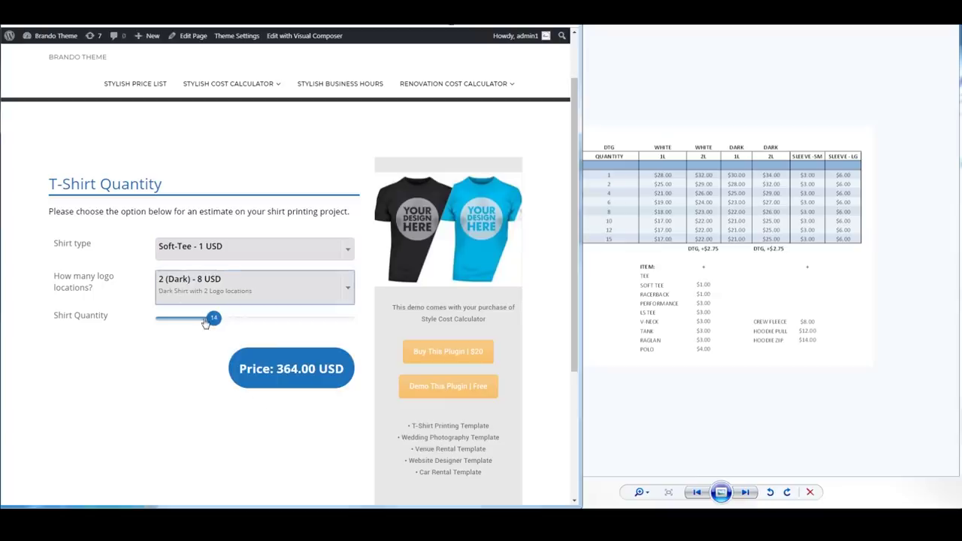
left_click_drag(211, 318, 169, 322)
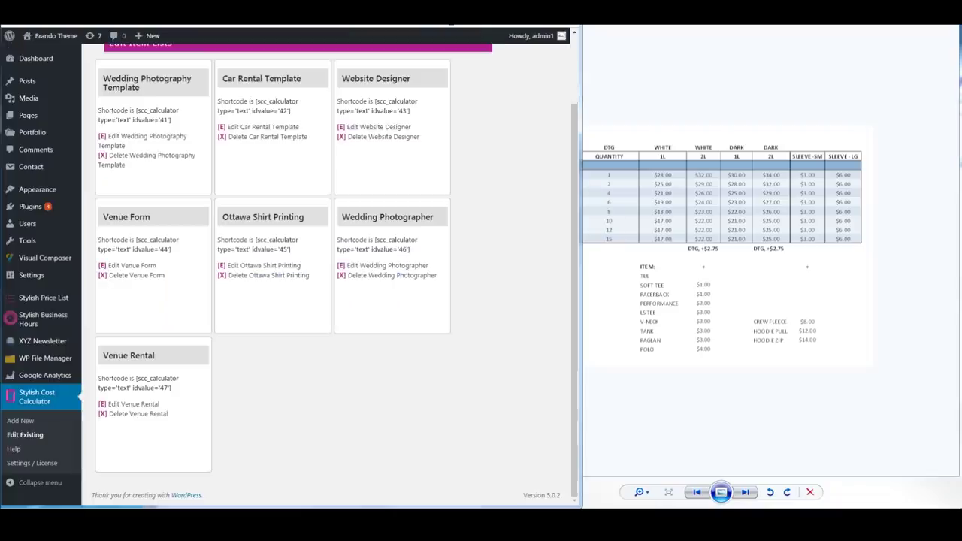
Add a new calculator titled 'Shirt printing for tutorial video' and save it
left_click(20, 420)
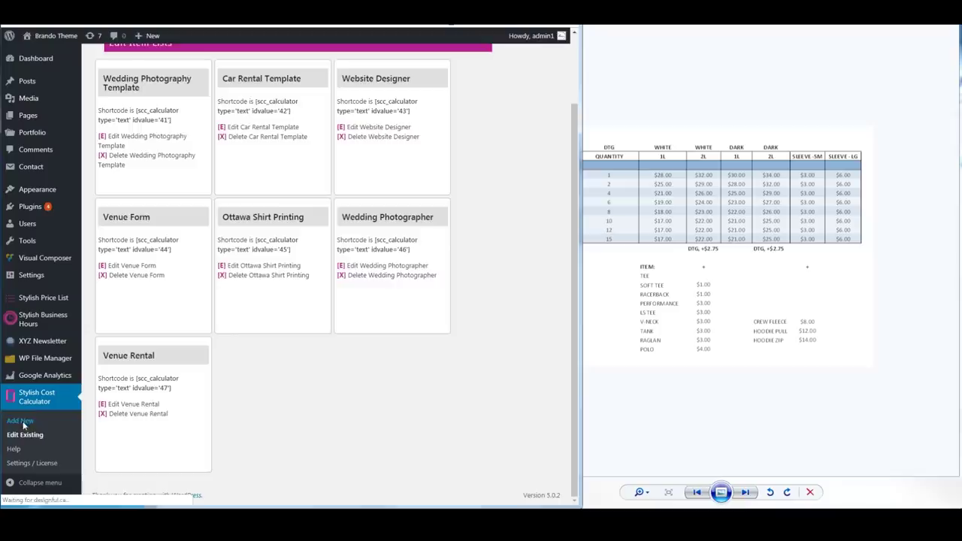
left_click(191, 119)
type("Shi")
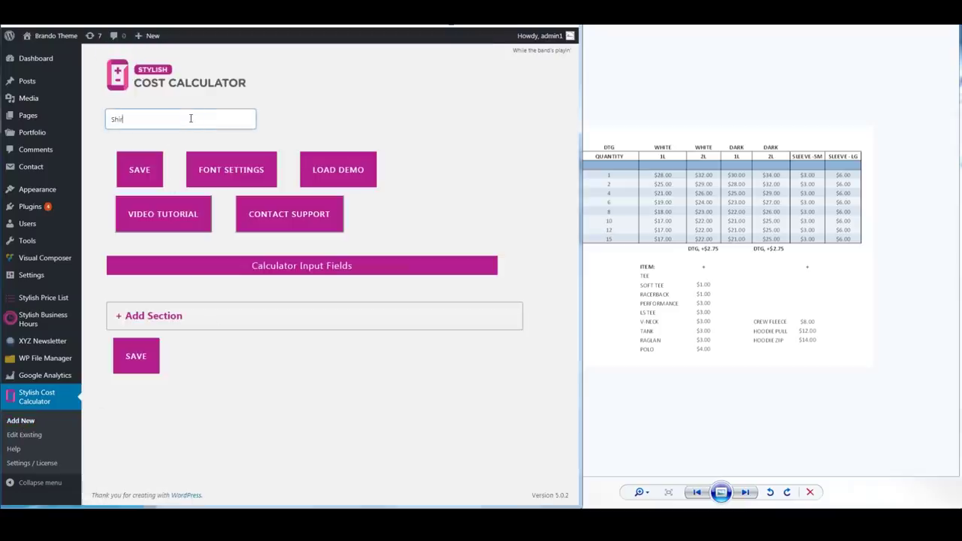
type("rt printing for tur")
left_click(129, 165)
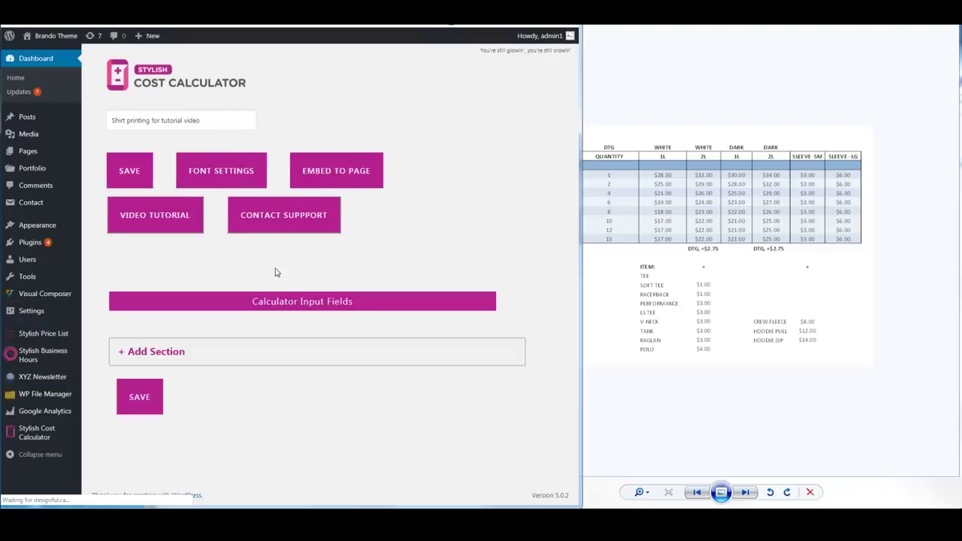
Add a section titled 'Custom tshirt printing'
left_click(169, 353)
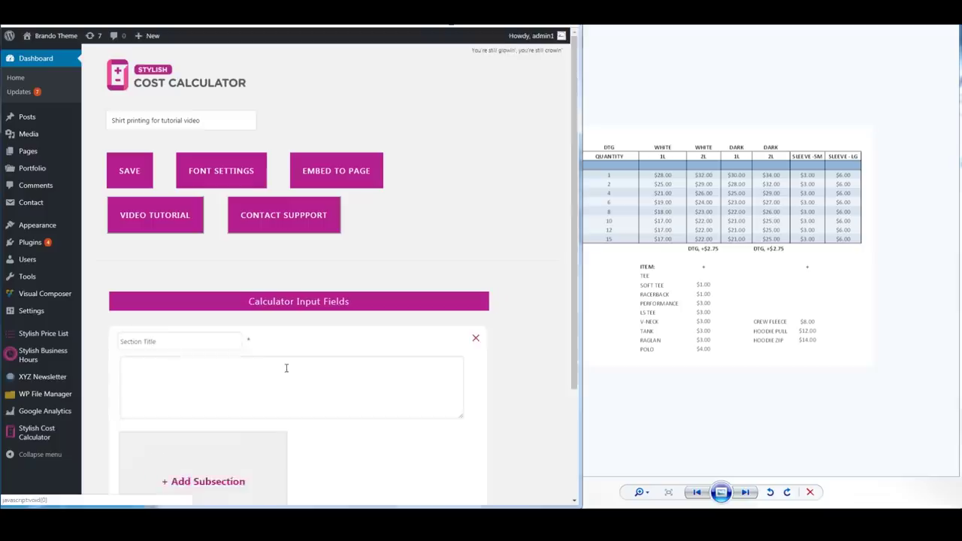
scroll(228, 266, "down", 2)
left_click(221, 195)
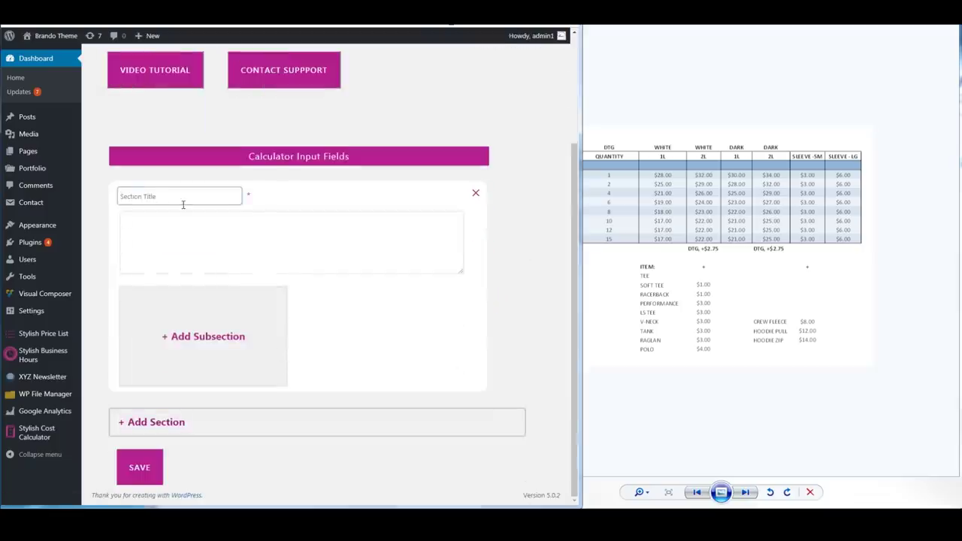
type("Custom tshirt printing")
right_click(151, 196)
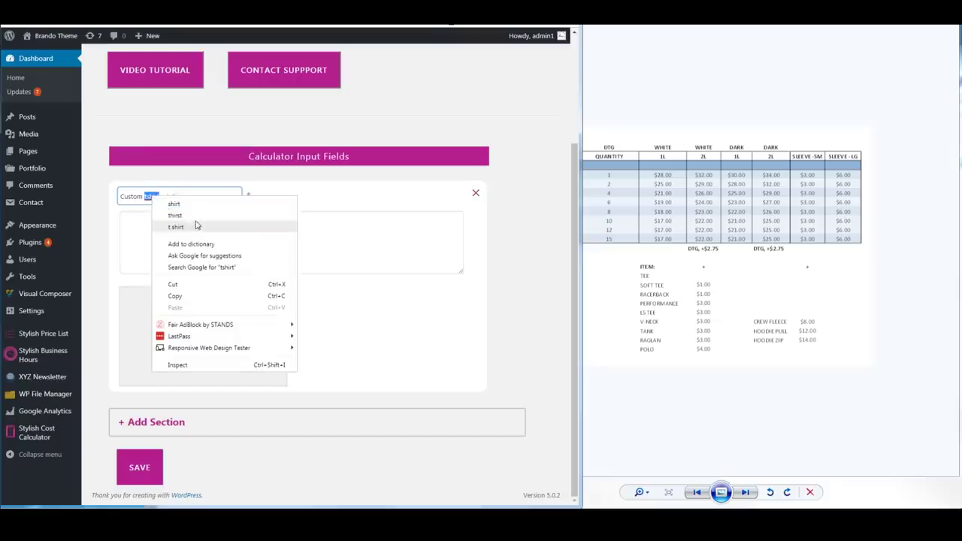
left_click(192, 228)
Set the section description to 'Custom t-shirt printing description', correcting tshirt to t-shirt
left_click(269, 239)
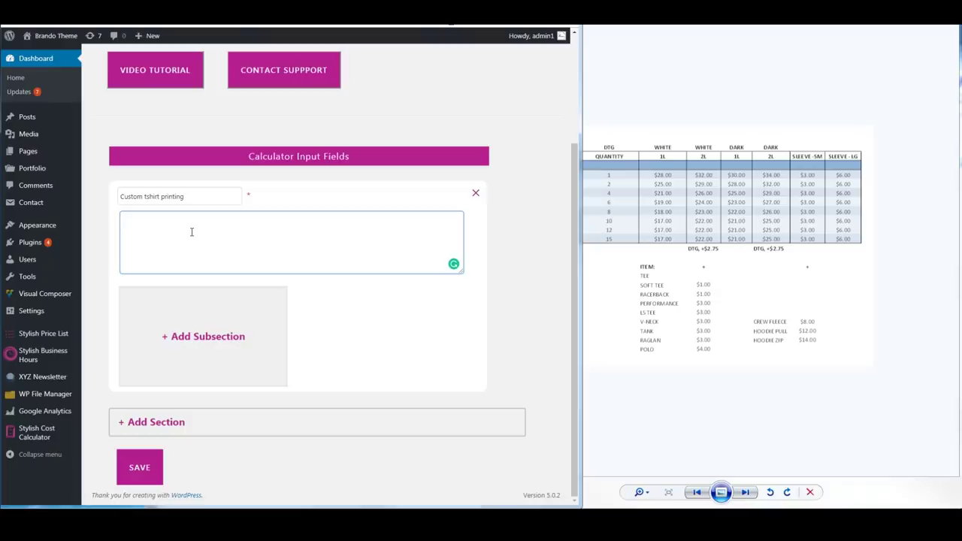
left_click(193, 196)
key("ctrl+a")
key("ctrl+c")
left_click(155, 227)
key("ctrl+v")
type("description")
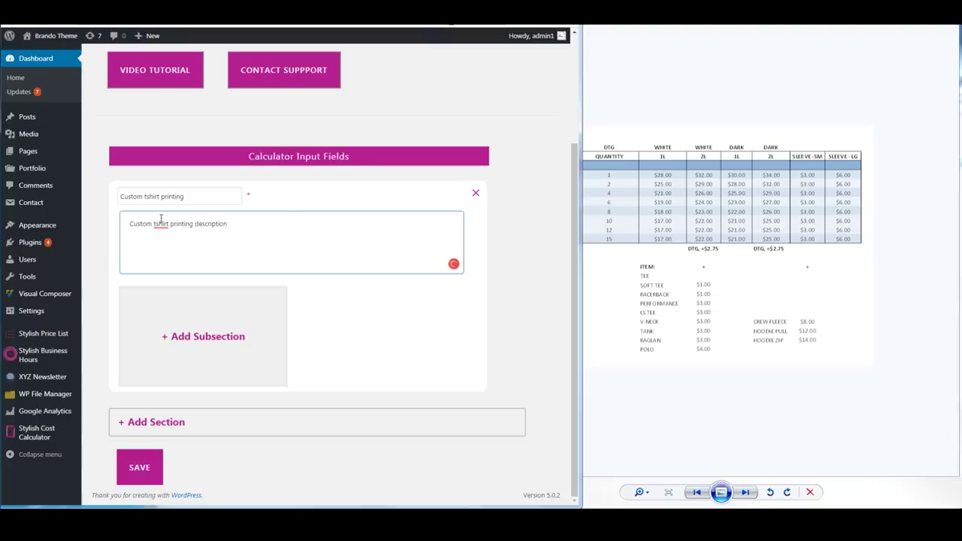
left_click(161, 223)
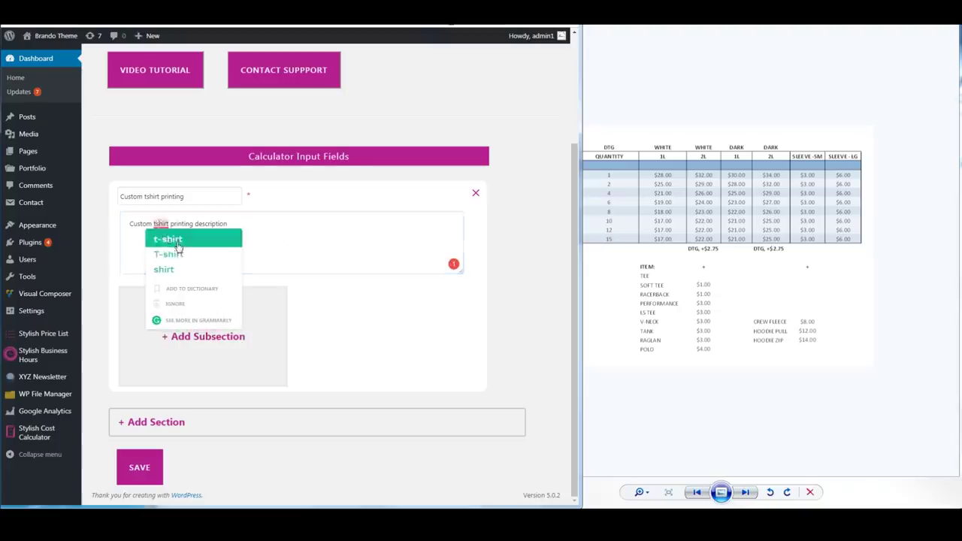
left_click(178, 243)
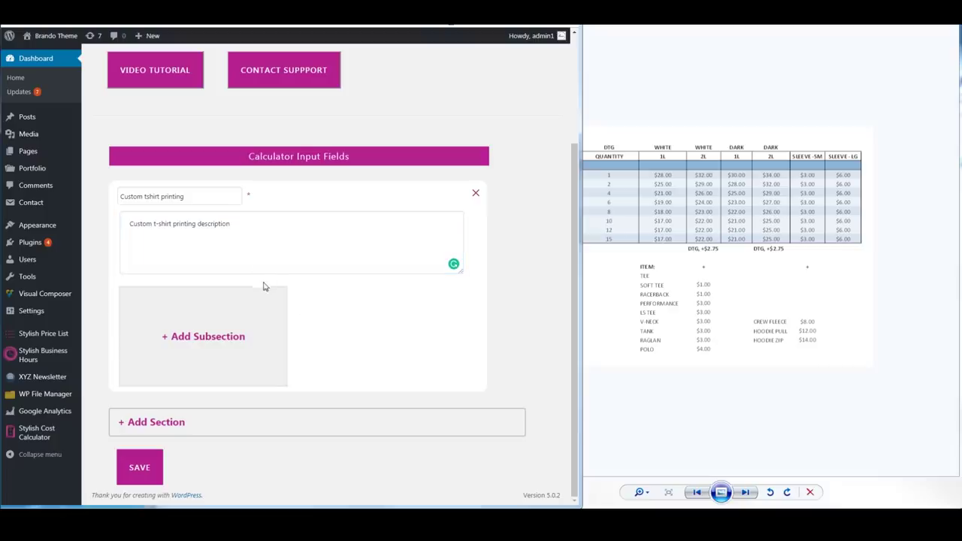
Add an empty subsection to the section and dismiss the PRO TIP bubble
left_click(229, 336)
scroll(268, 214, "down", 1)
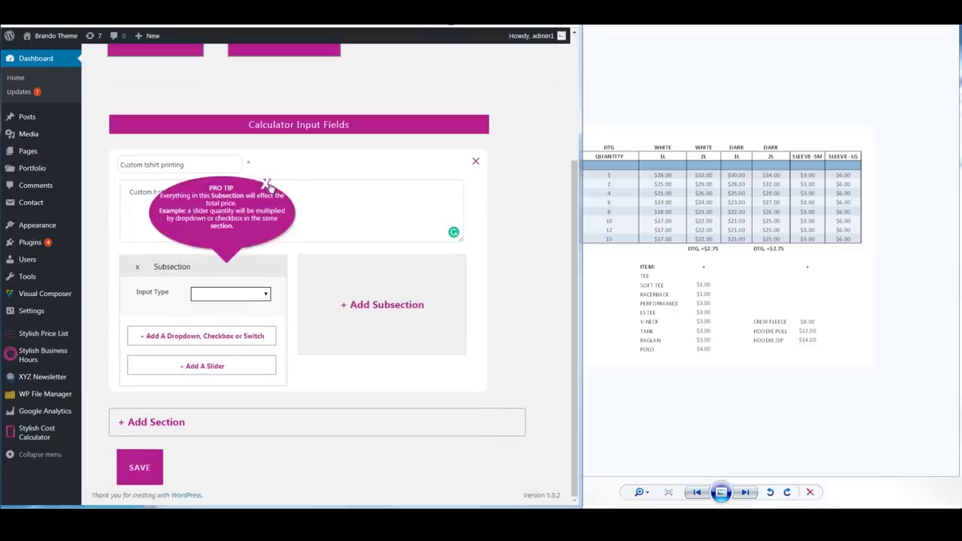
left_click(266, 183)
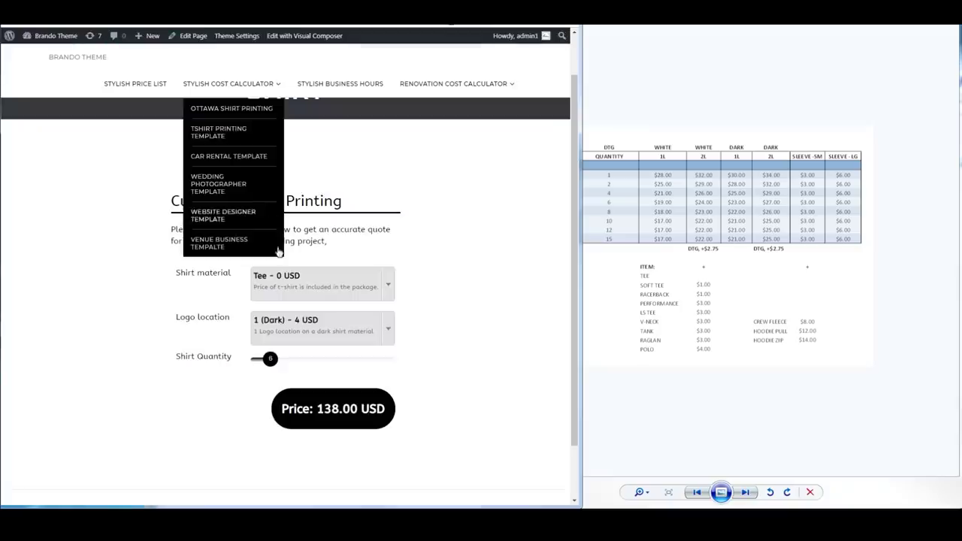
left_click_drag(270, 359, 275, 363)
left_click(309, 288)
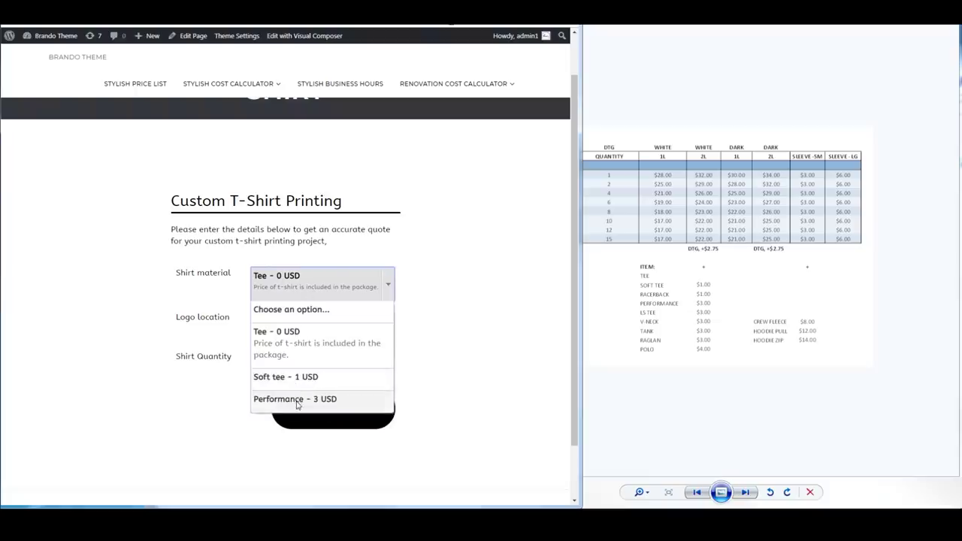
left_click(298, 401)
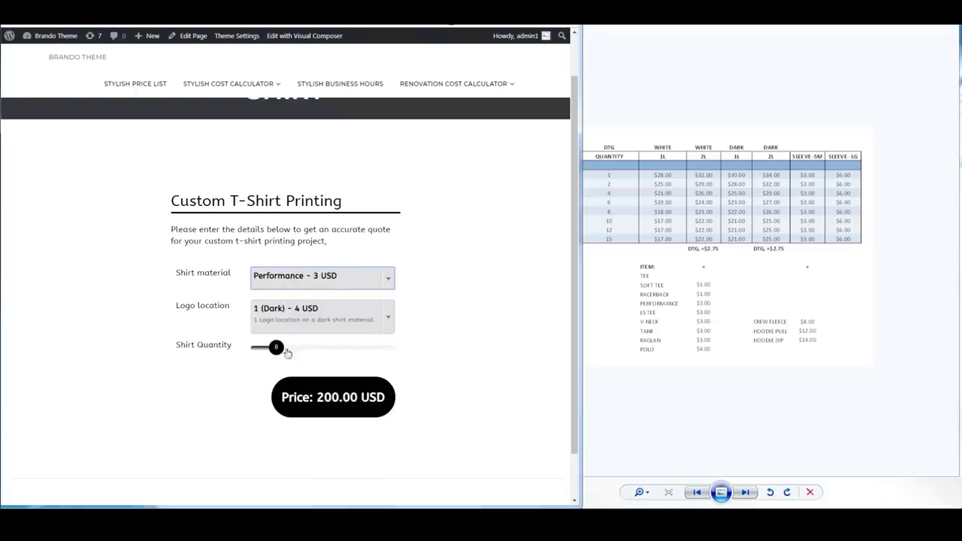
left_click_drag(277, 353, 284, 354)
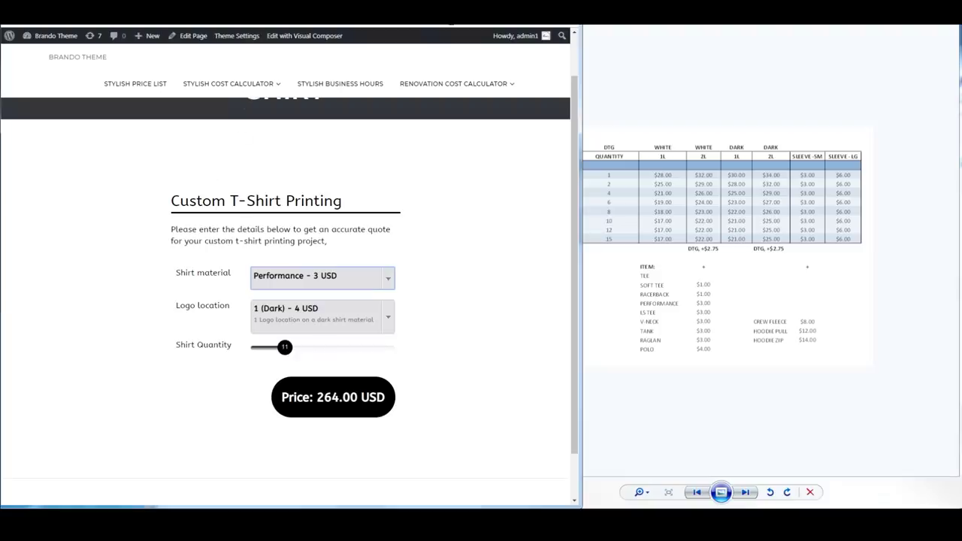
key("ctrl+Tab")
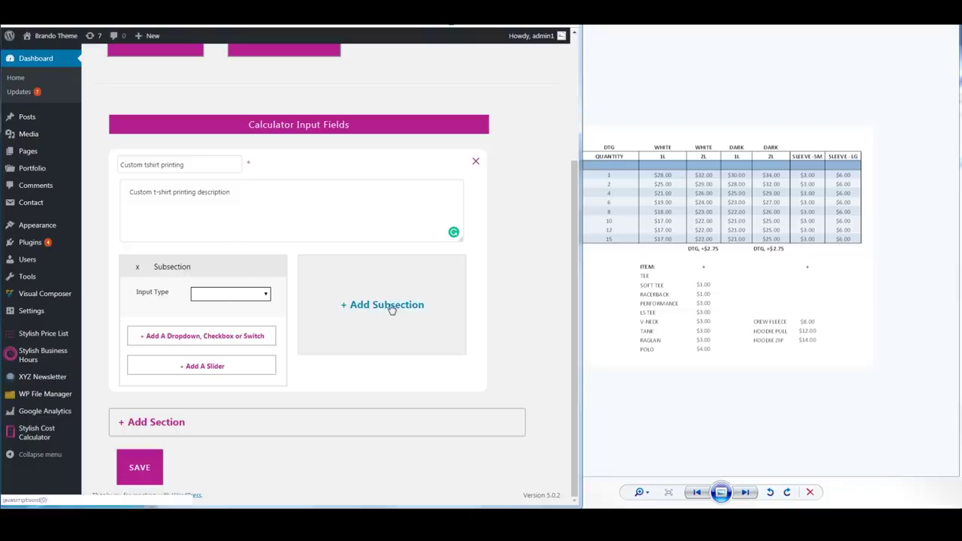
Make the subsection input a dropdown named 'Shirt material' with first option Tee at 0
left_click(224, 294)
left_click(225, 314)
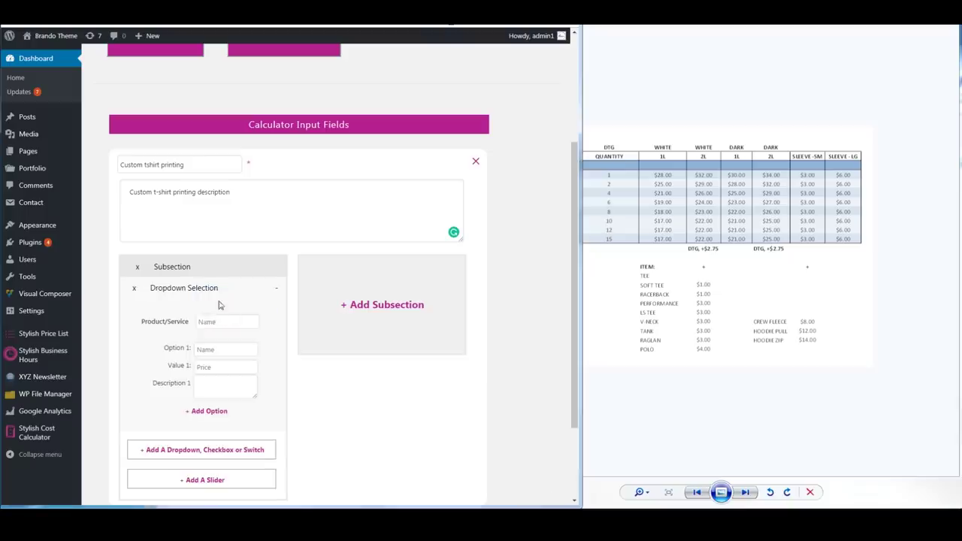
left_click(223, 321)
type("Shirt make")
key("Tab")
type("0")
key("Tab")
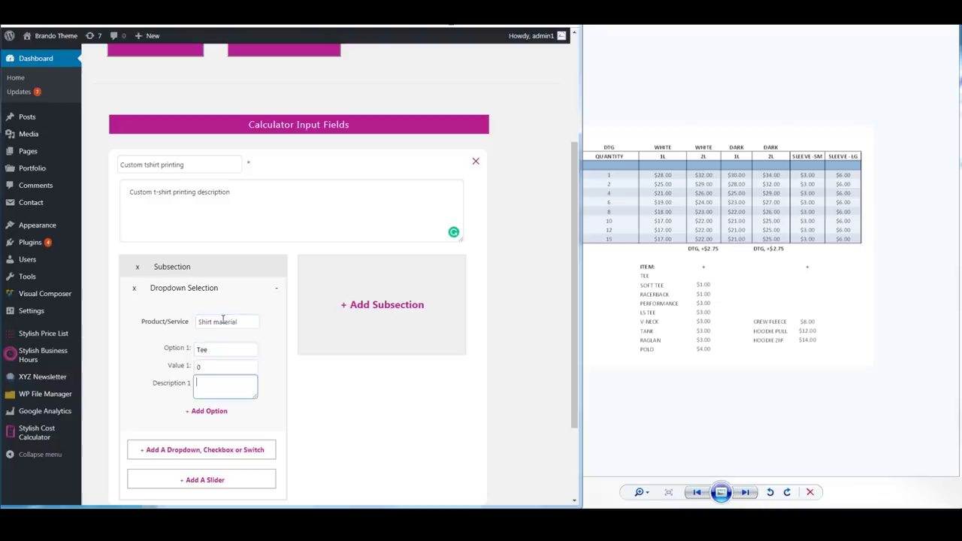
Add a second dropdown option, Soft tee, valued 1
left_click(210, 411)
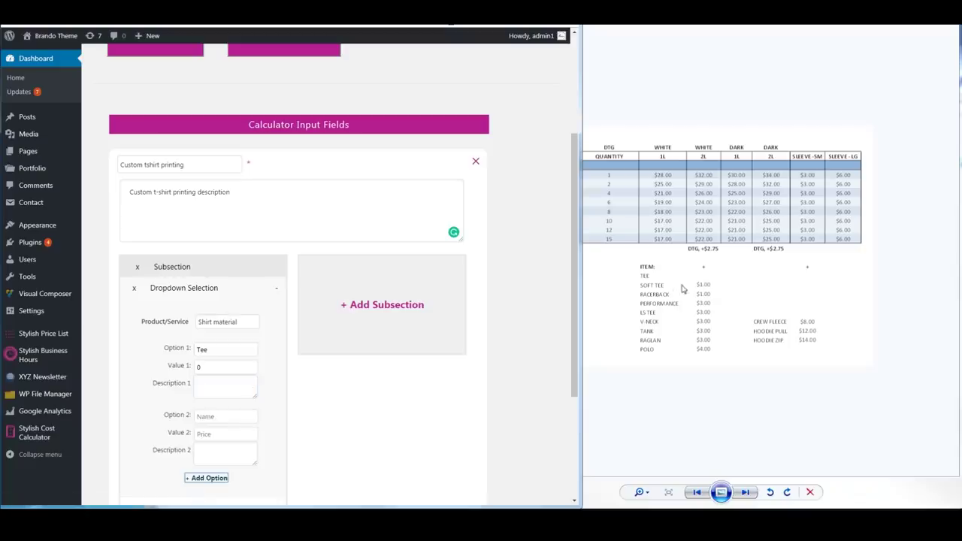
left_click(210, 417)
type("Soft Tee")
key("Tab")
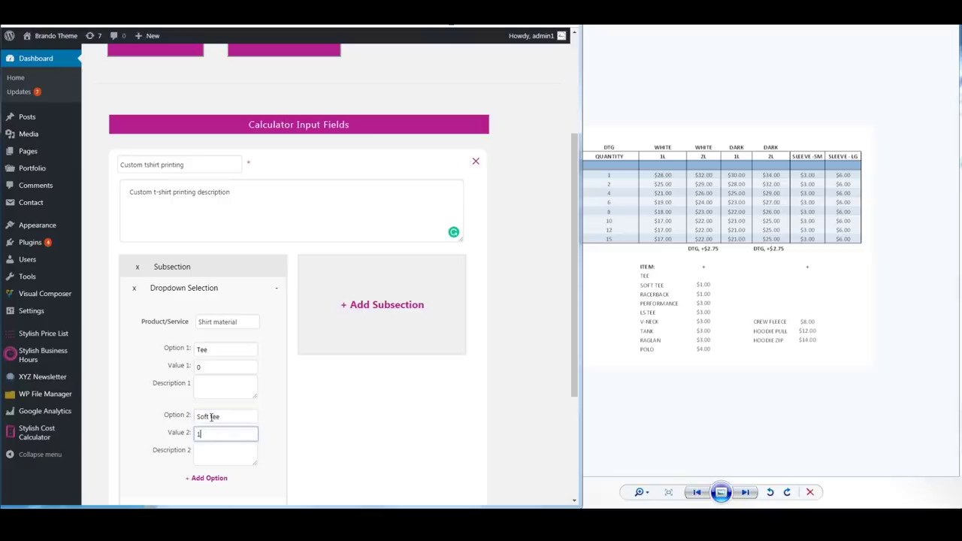
Add a third option, Performance shirt at 3, and add another input to the subsection
left_click(209, 478)
scroll(268, 408, "down", 1)
left_click(218, 383)
type("Performance")
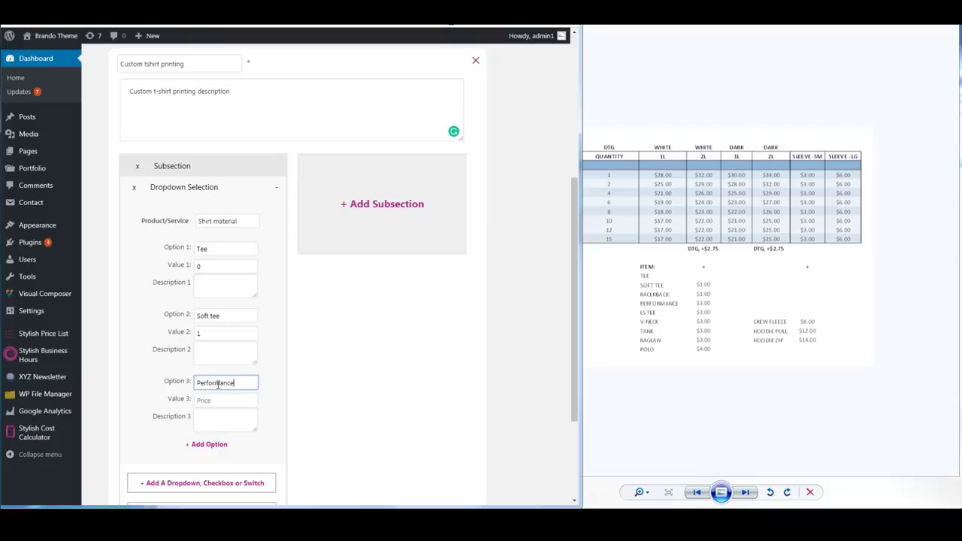
key("Tab")
key("shift+Tab")
key("End")
type("shirt")
key("Tab")
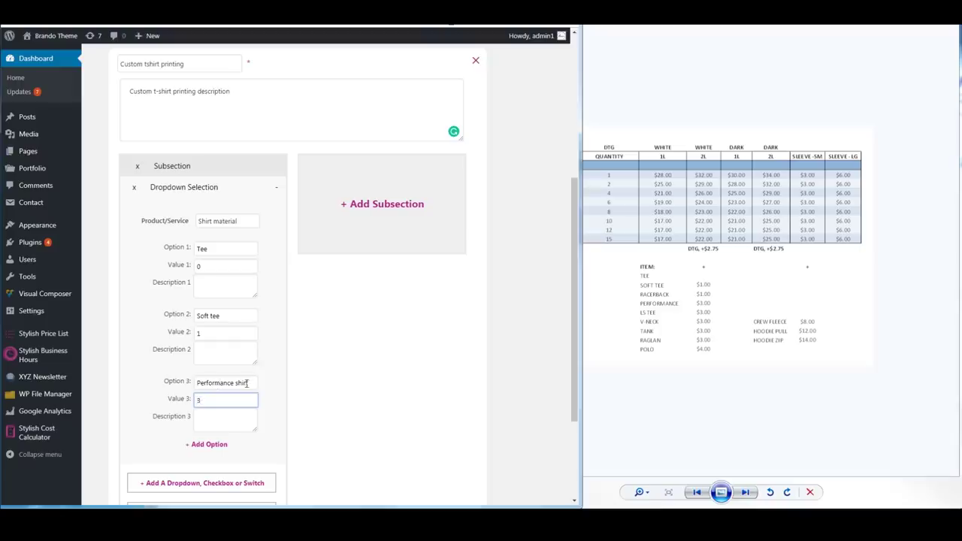
scroll(247, 384, "down", 2)
type("3")
left_click(209, 383)
left_click(218, 381)
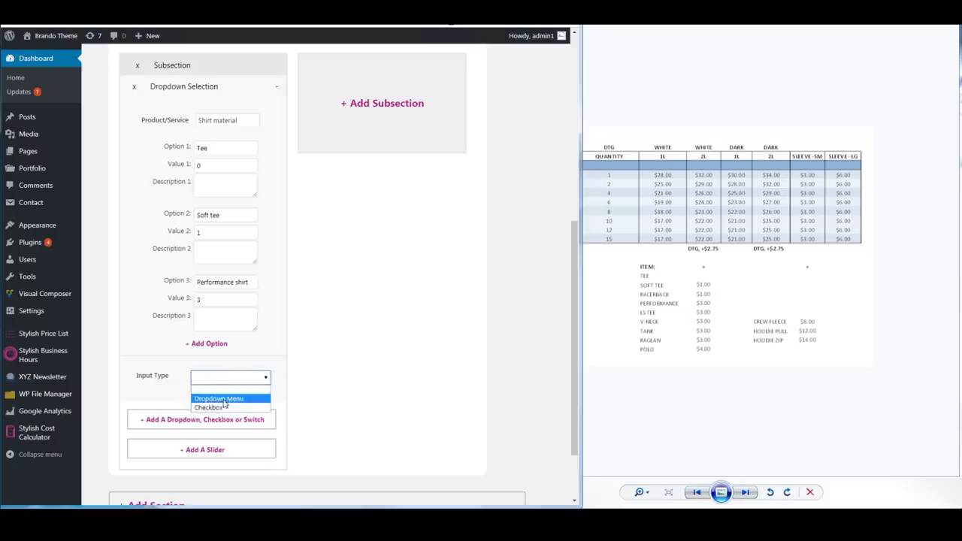
Make the new input a dropdown named 'Logo location' with first option 1 (white) at 0
left_click(219, 399)
scroll(218, 368, "down", 1)
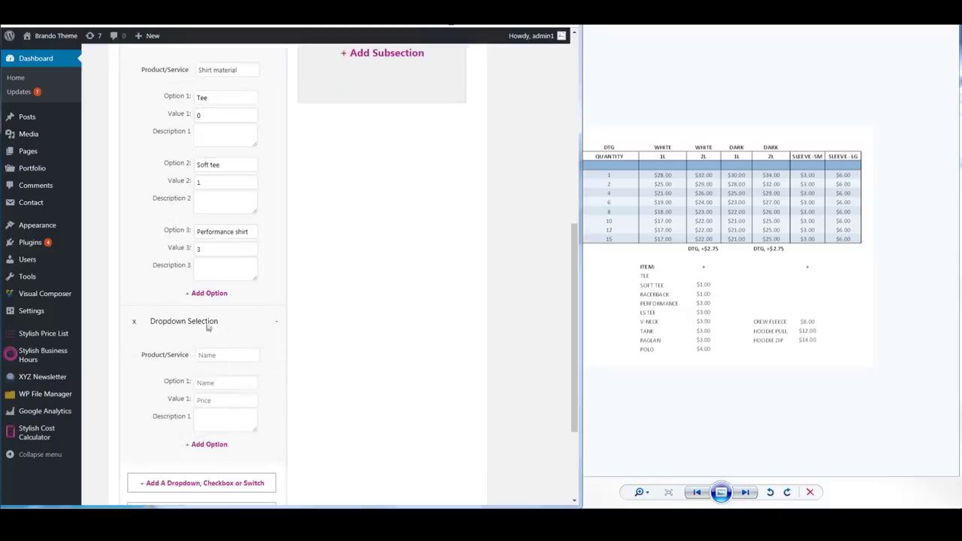
left_click(224, 356)
type("L")
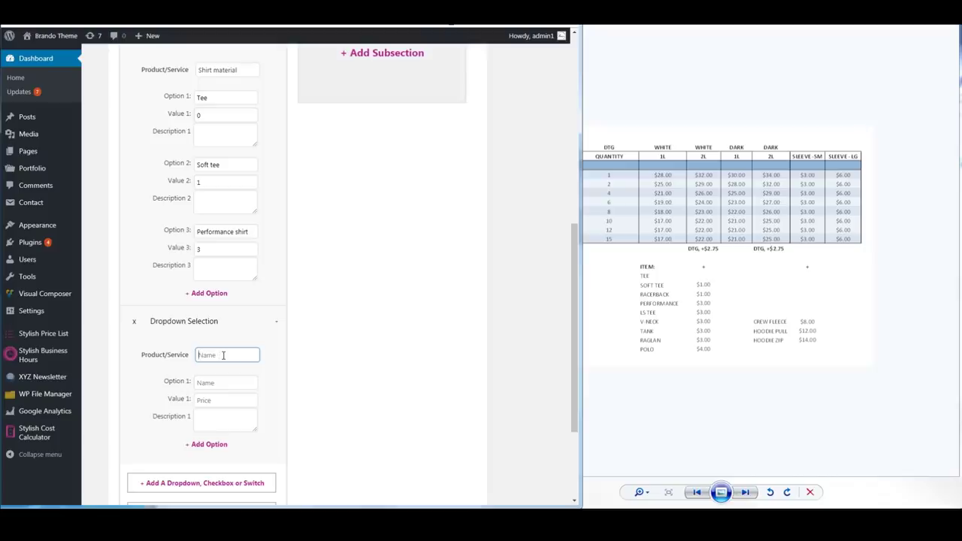
type("ogo location")
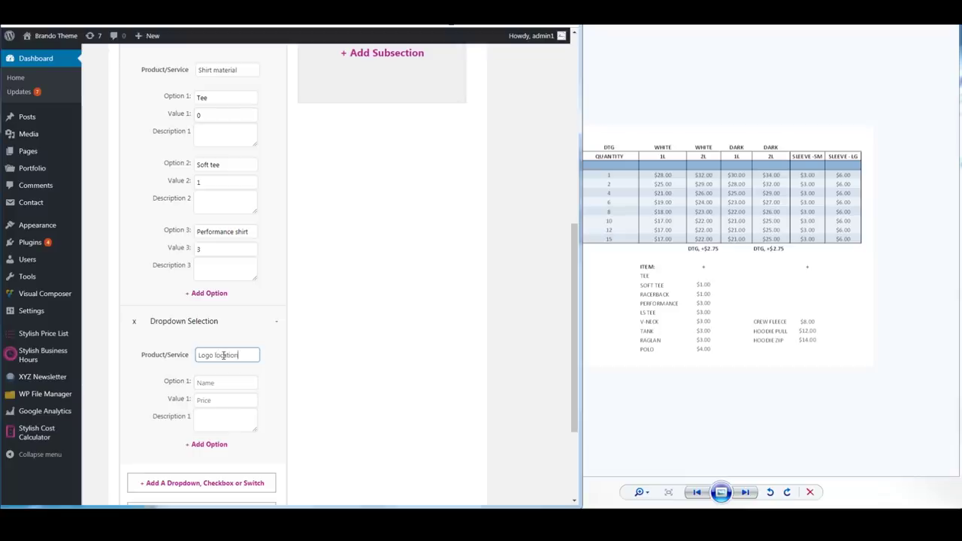
key("Tab")
type("1")
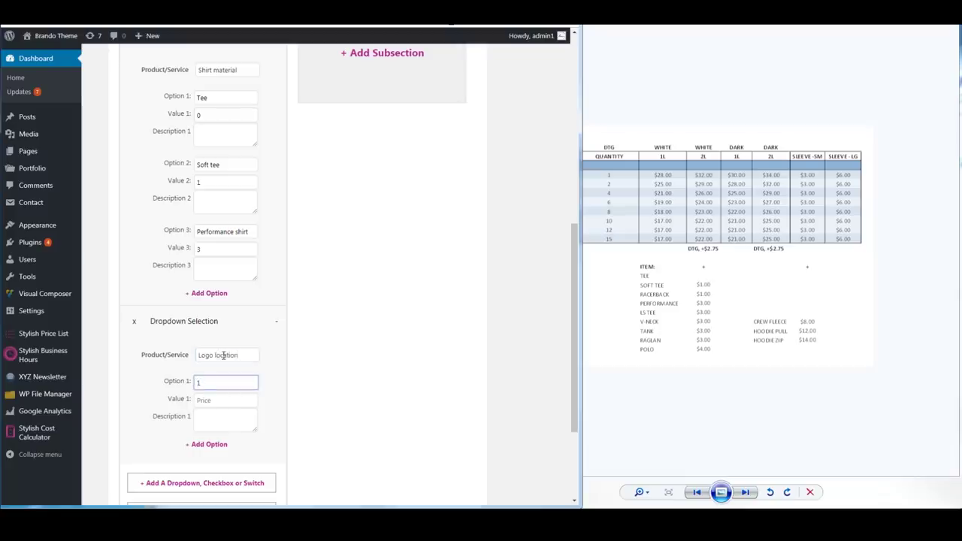
type(" (")
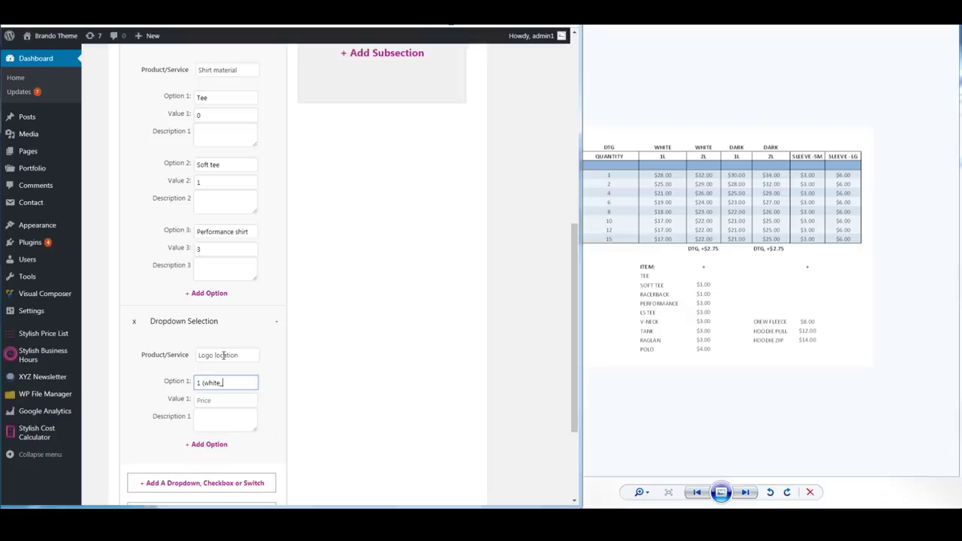
type("white)")
key("Tab")
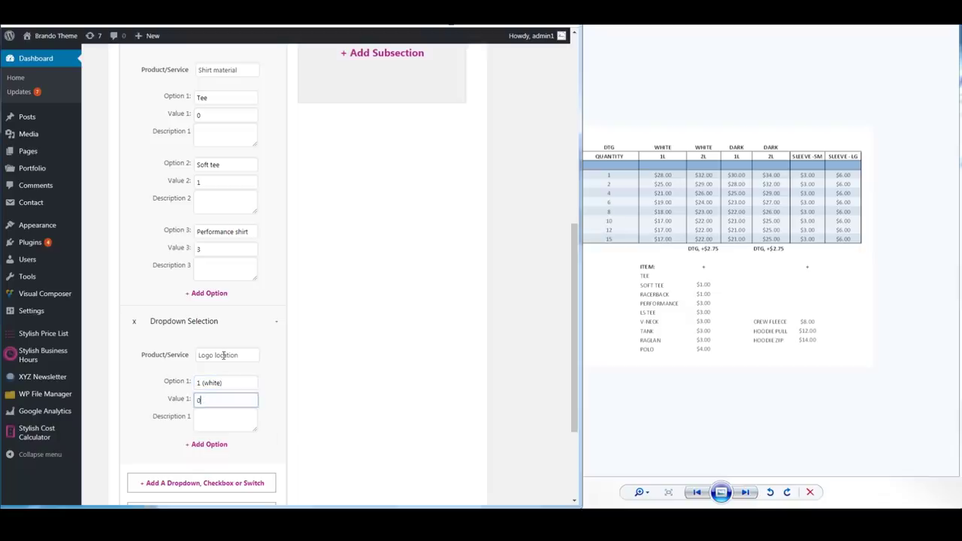
Add logo options 2 (white) at 5 and 1 (Dark) at 4
left_click(206, 445)
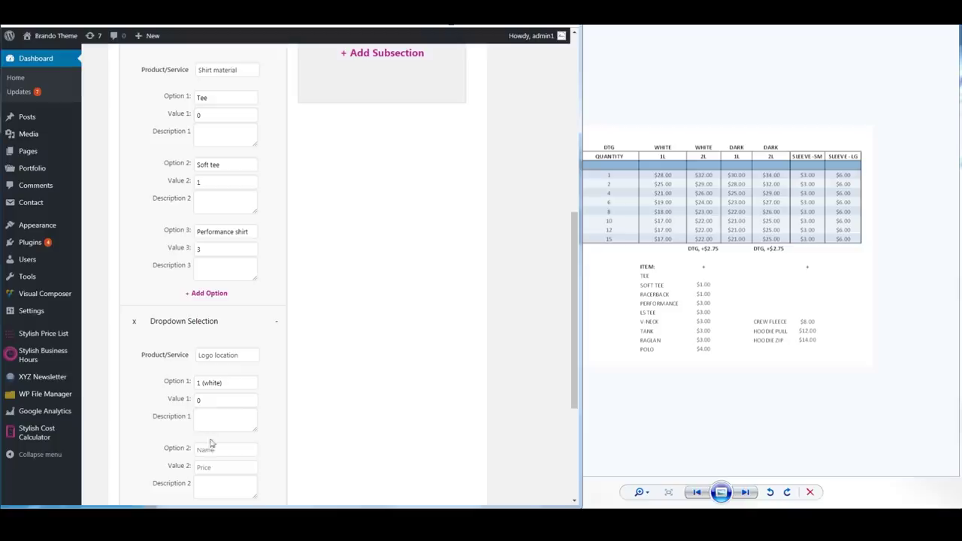
left_click(218, 449)
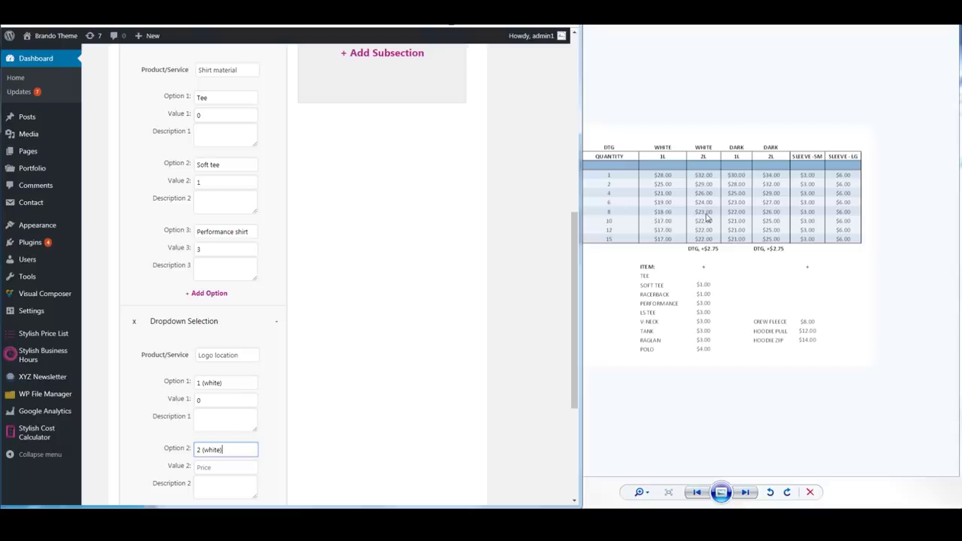
left_click(228, 467)
type("5")
scroll(315, 440, "down", 2)
left_click(210, 408)
left_click(216, 415)
type("1 (Dark")
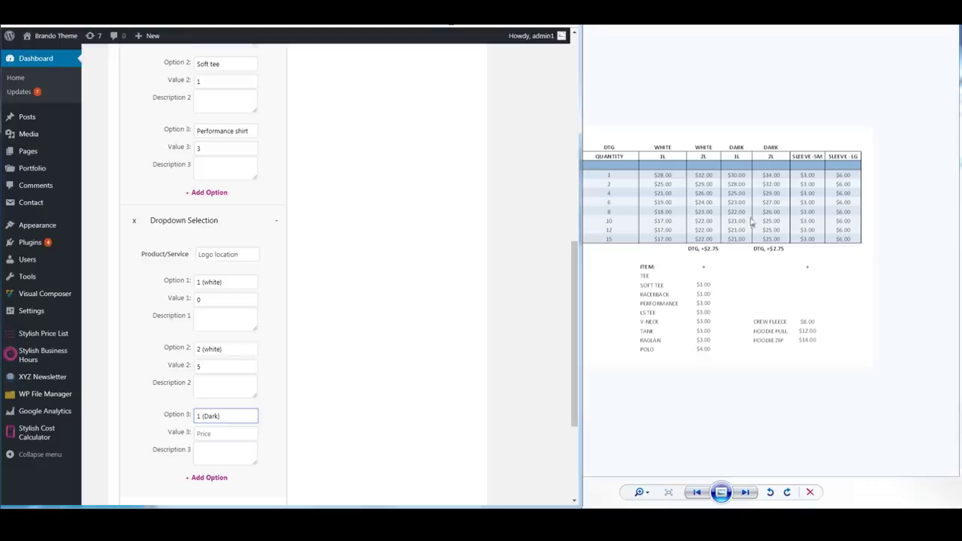
left_click(239, 436)
type("3")
key("BackSpace")
type("4")
scroll(241, 443, "down", 2)
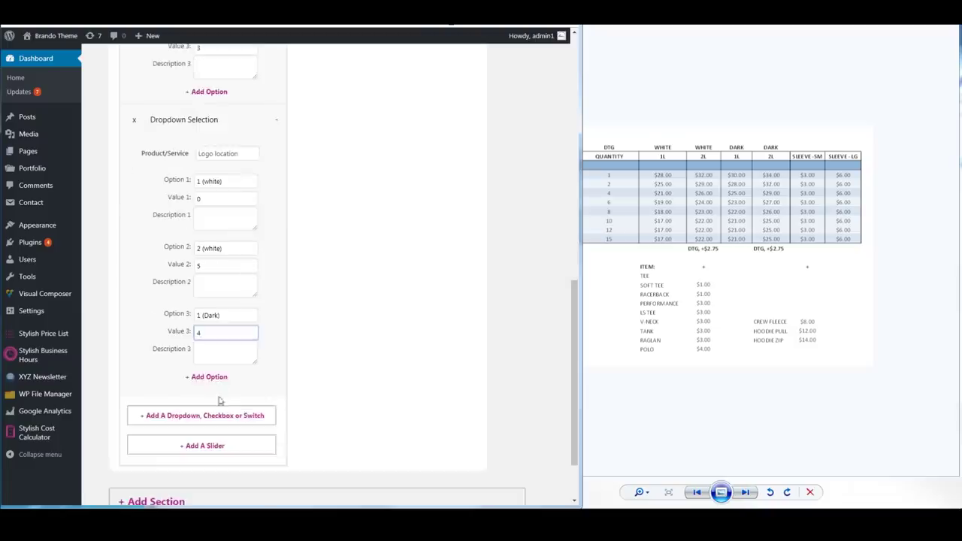
Add a slider and name it 'Shirt quantity'
scroll(223, 408, "down", 2)
left_click(204, 366)
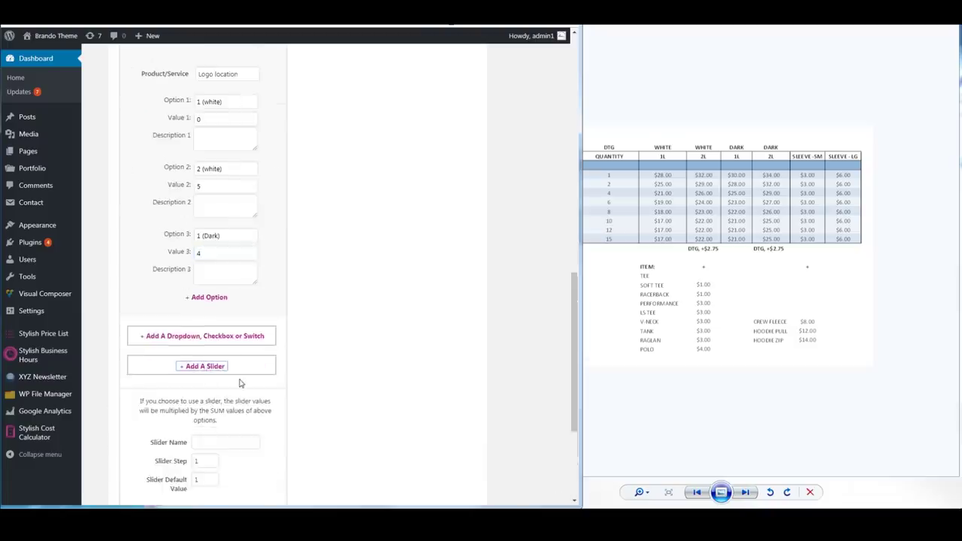
scroll(239, 381, "down", 1)
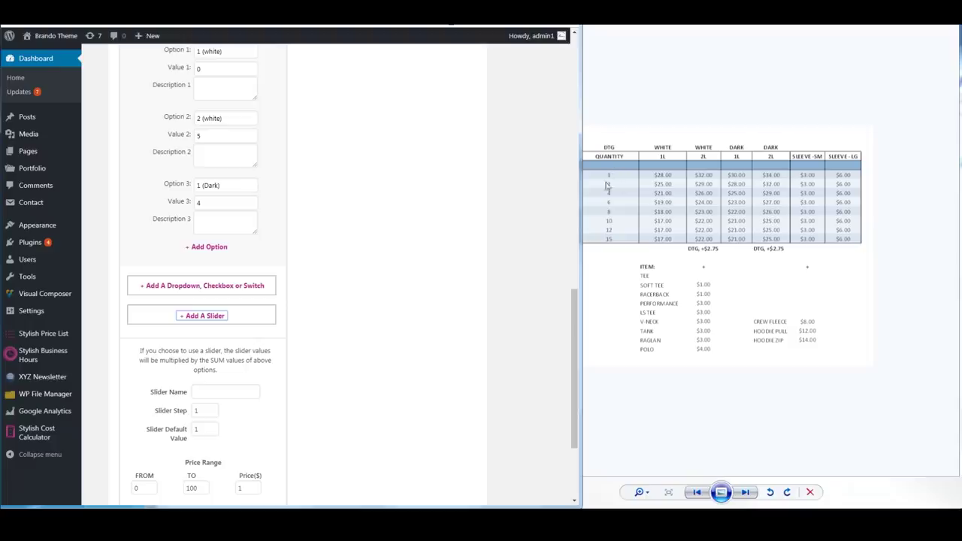
left_click(220, 390)
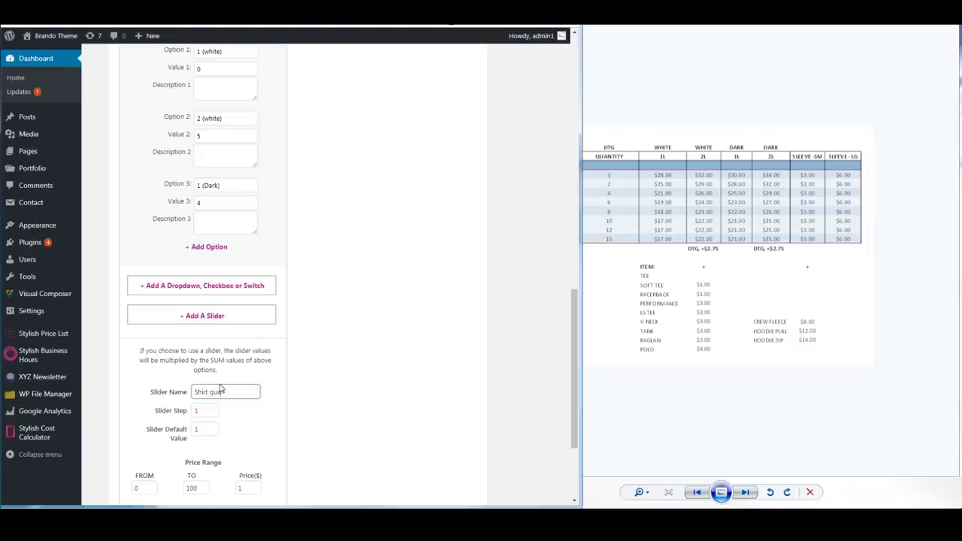
right_click(222, 390)
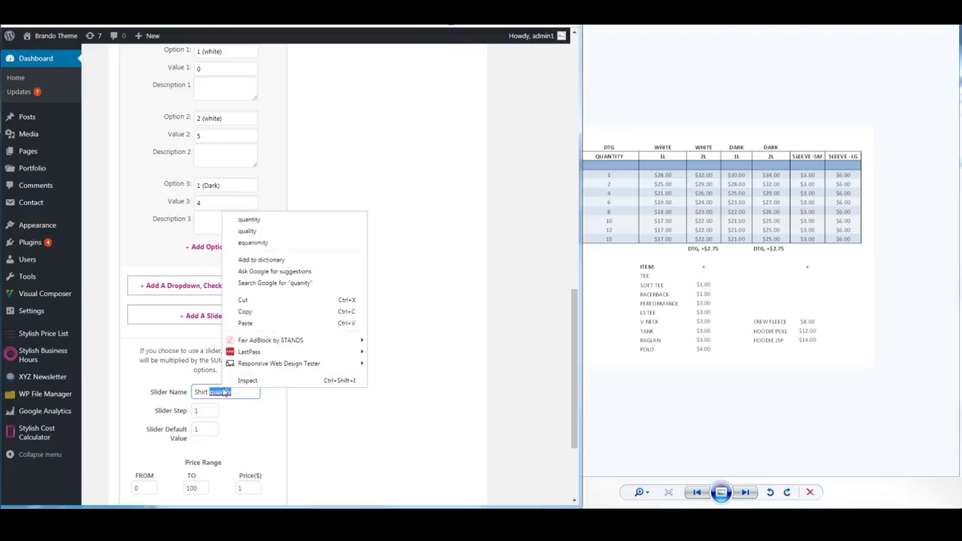
left_click(255, 216)
left_click(313, 432)
scroll(311, 431, "down", 2)
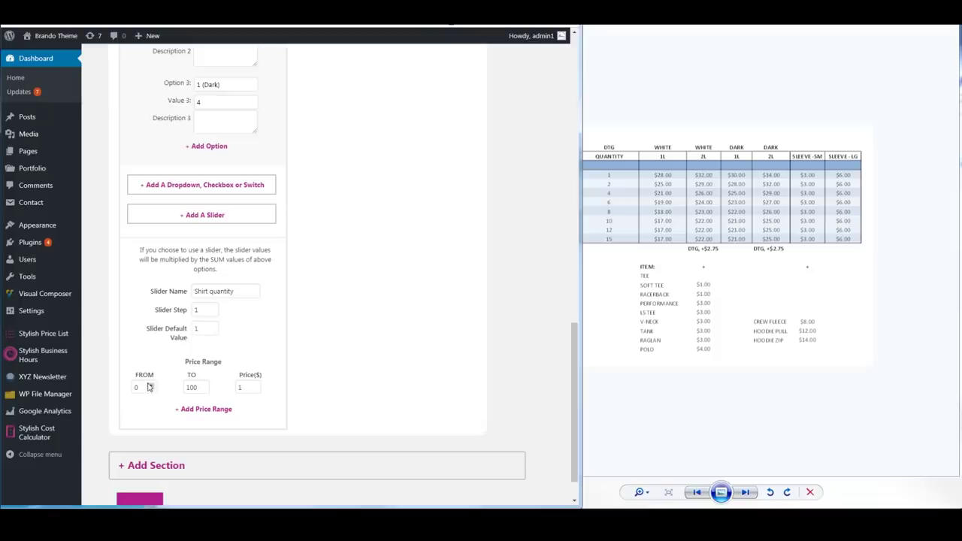
Set the first price ranges: 0–1 at 28 and 2 at 25
left_click(194, 386)
key("Tab")
left_click(204, 408)
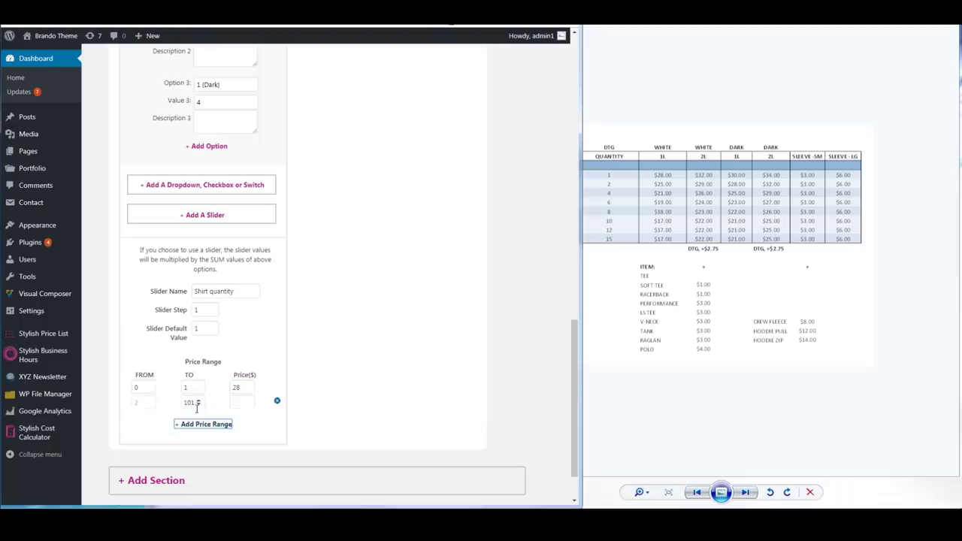
left_click(195, 404)
double_click(191, 402)
type("11")
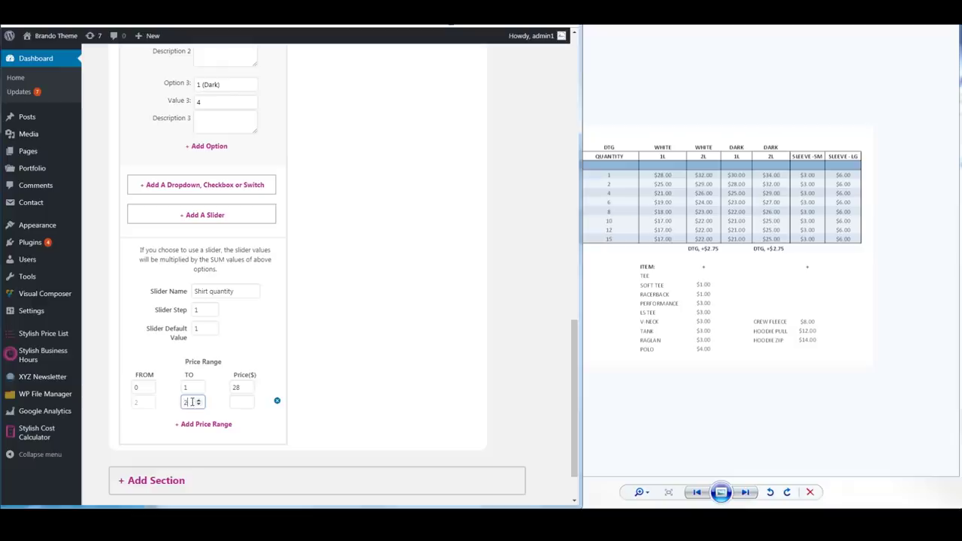
key("Tab")
type("25")
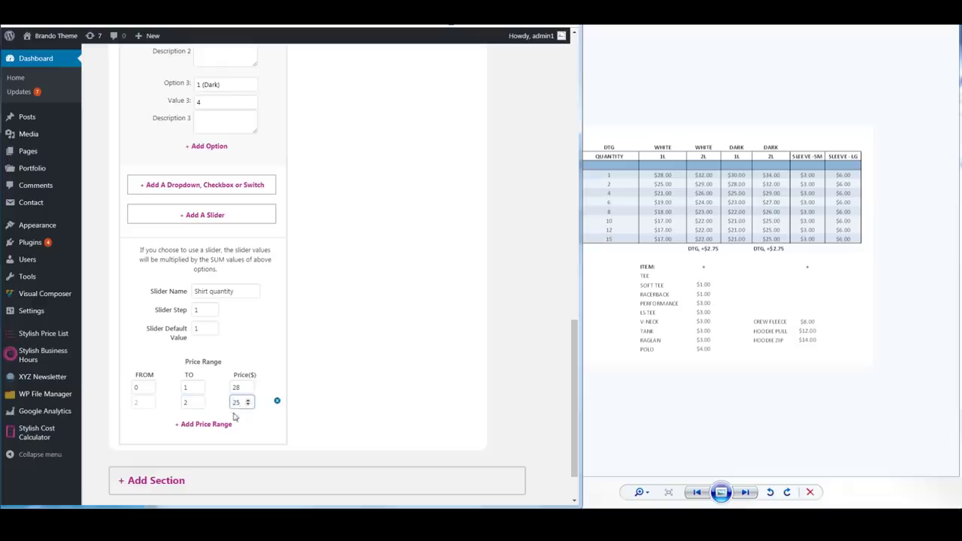
Add price ranges 3–4 at 21 and 5–6 at 19
left_click(204, 424)
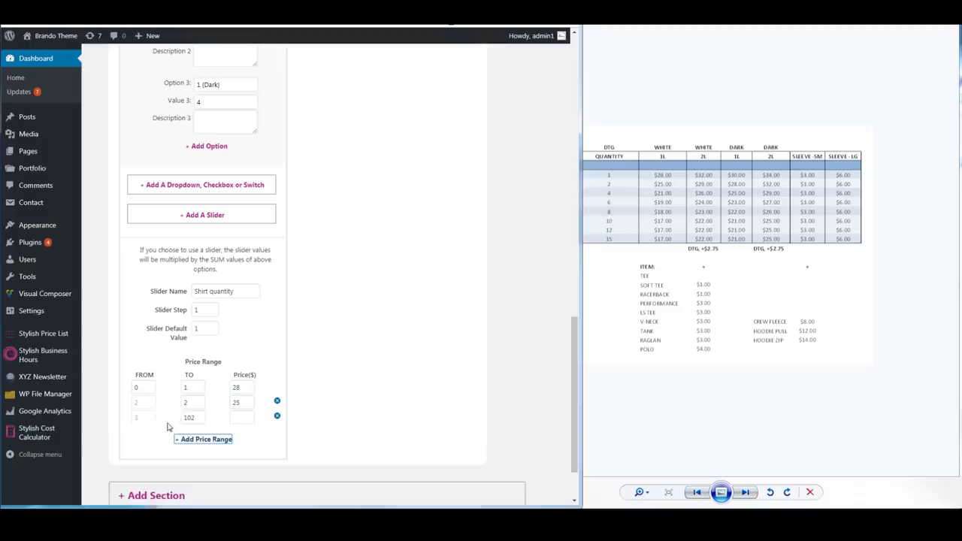
left_click(195, 417)
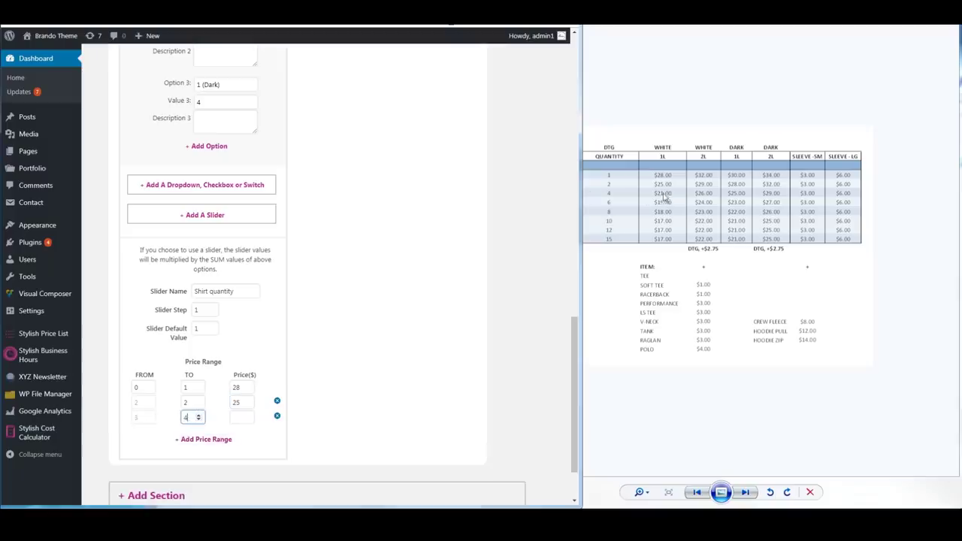
left_click(237, 417)
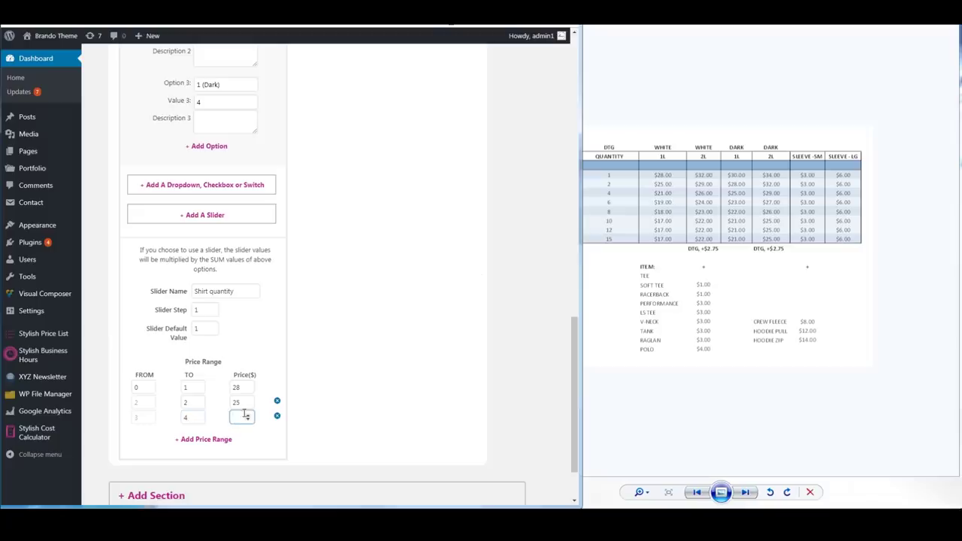
scroll(354, 406, "down", 1)
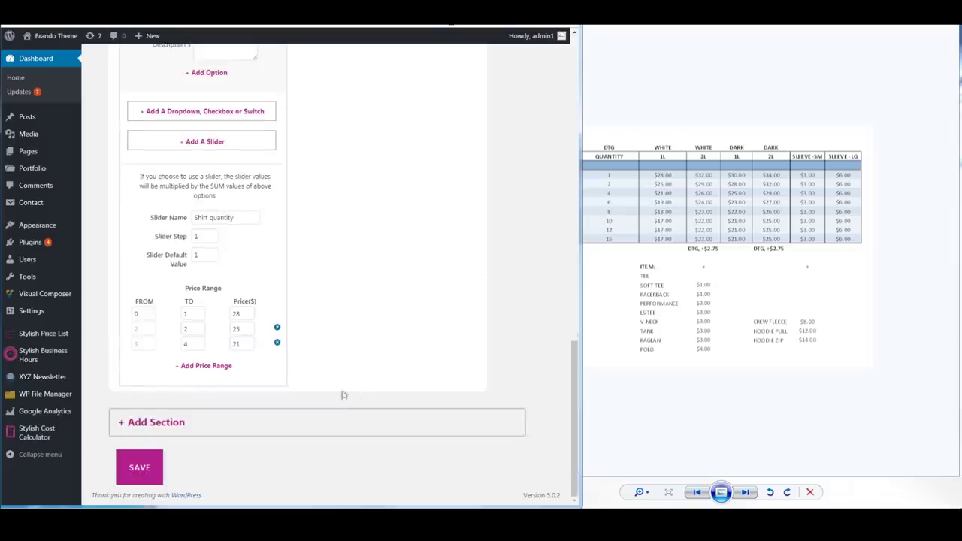
left_click(188, 365)
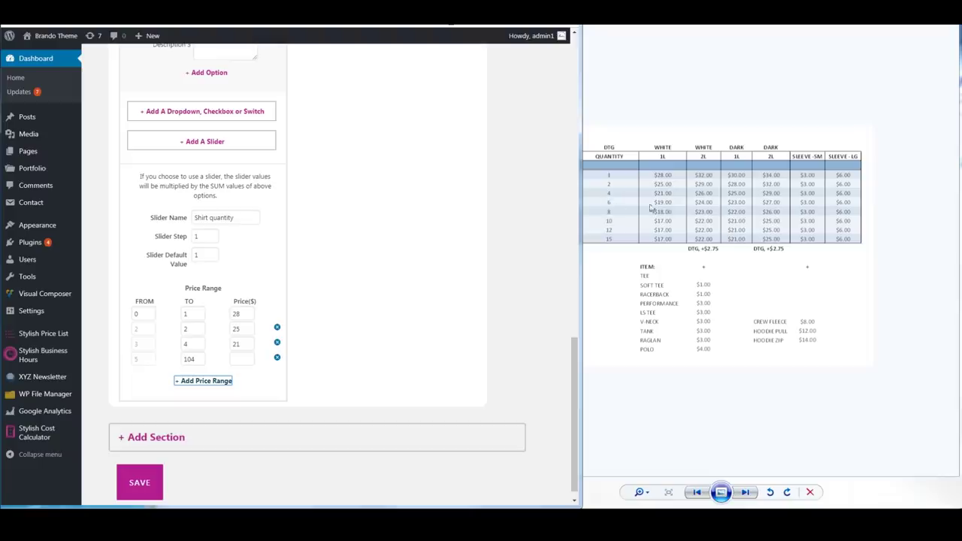
double_click(190, 359)
key("Tab")
type("19")
left_click(445, 368)
scroll(390, 300, "up", 3)
scroll(390, 248, "up", 3)
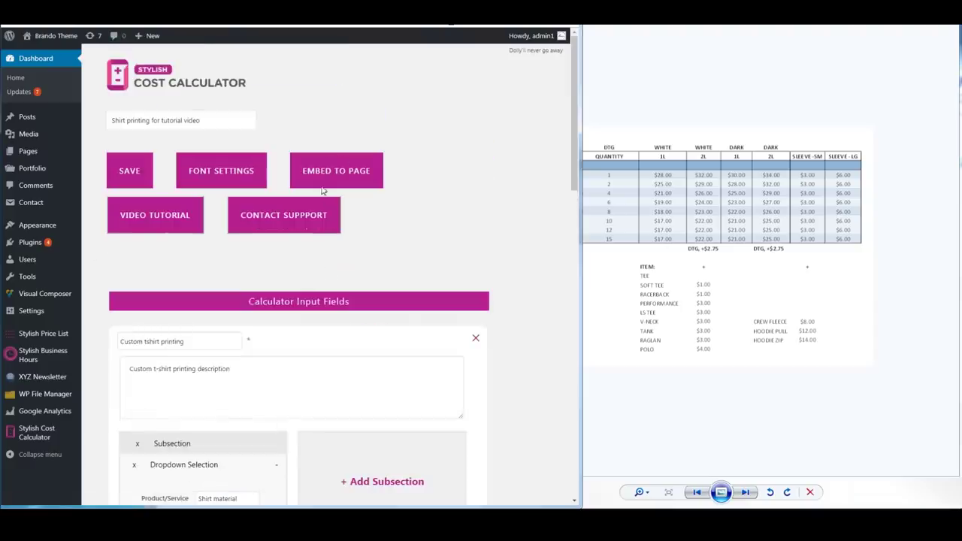
Reveal the calculator's embed shortcode and select it for copying
left_click(334, 172)
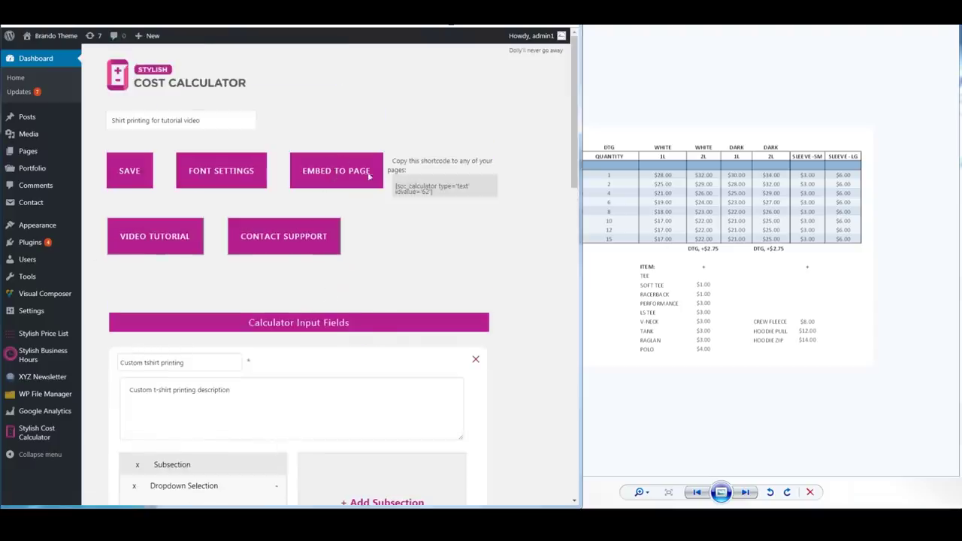
left_click_drag(394, 188, 436, 193)
key("ctrl+c")
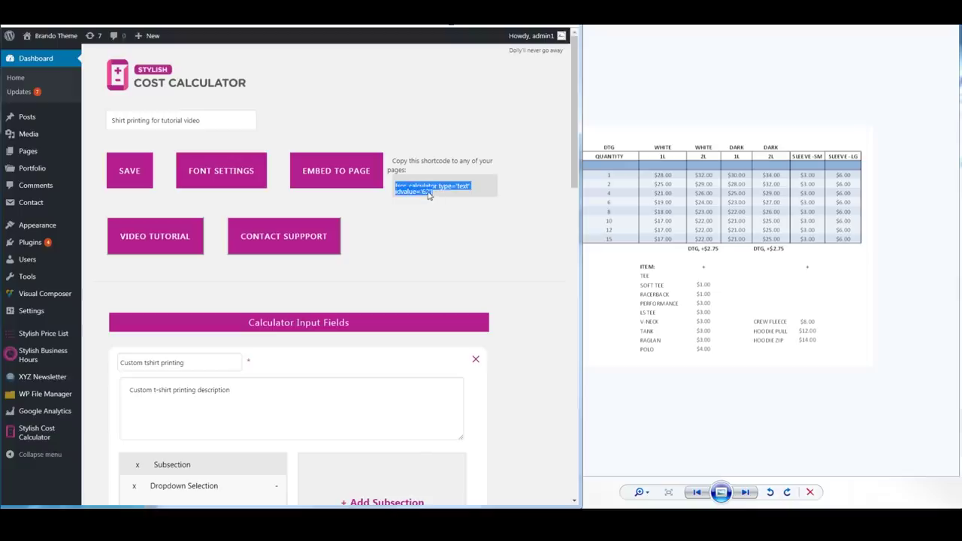
mouse_move(38, 154)
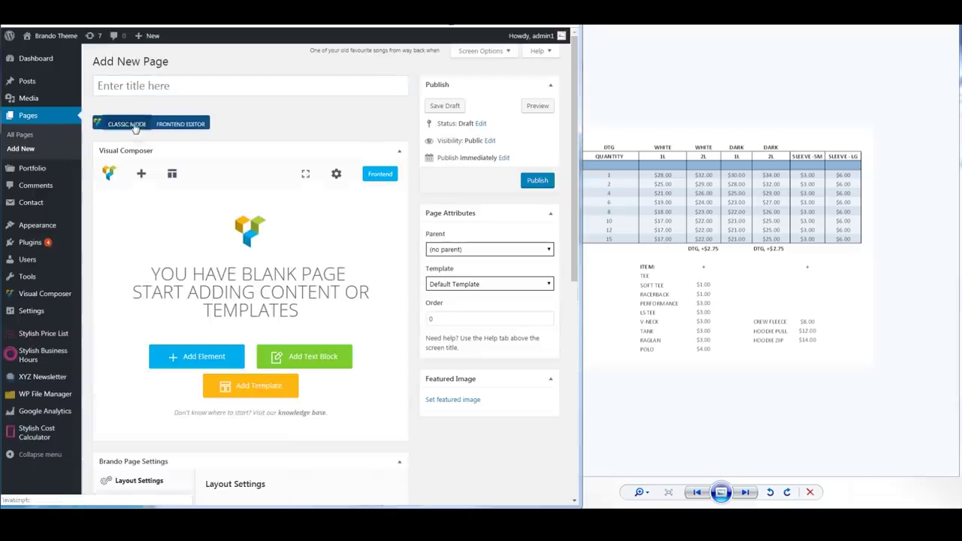
Add a Text Block to the new page and switch its editor to raw text mode
left_click(210, 358)
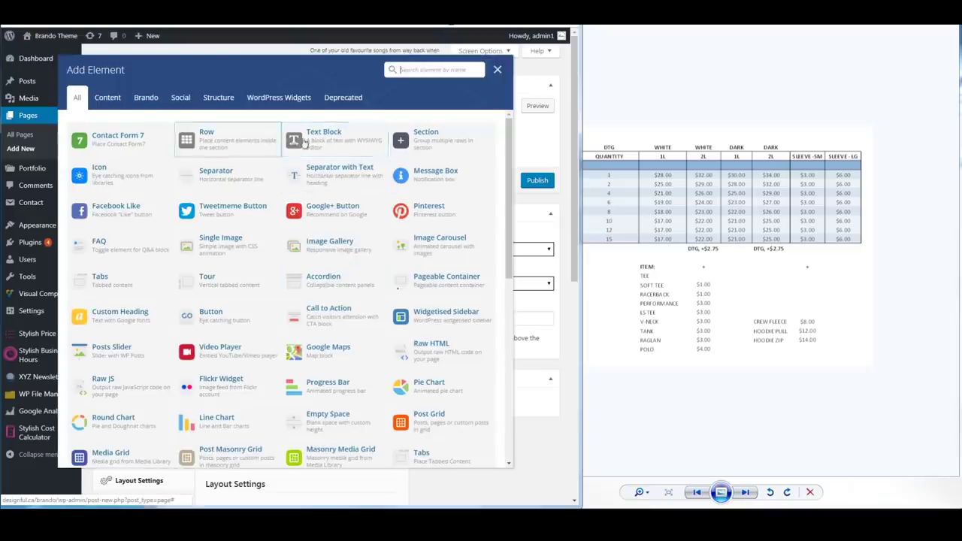
left_click(333, 142)
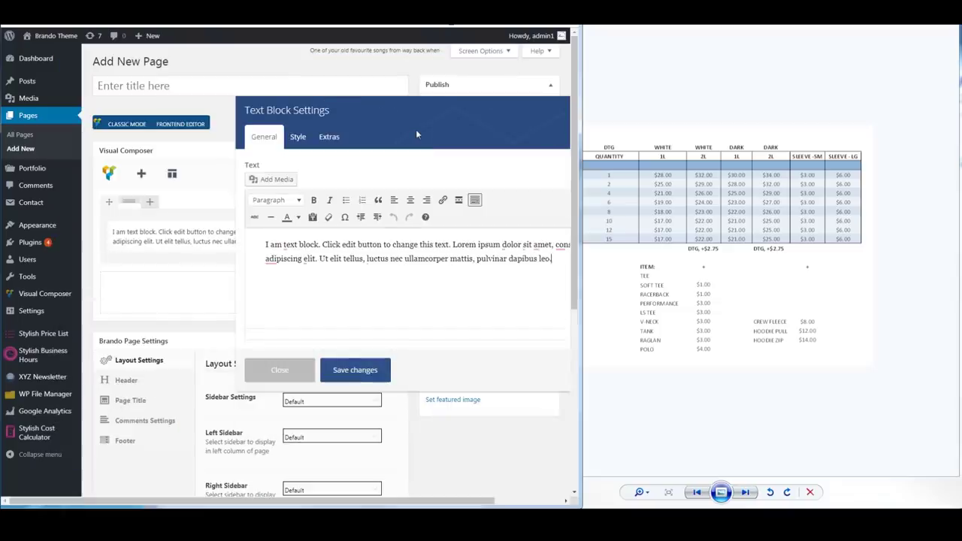
left_click_drag(421, 134, 302, 131)
left_click(507, 193)
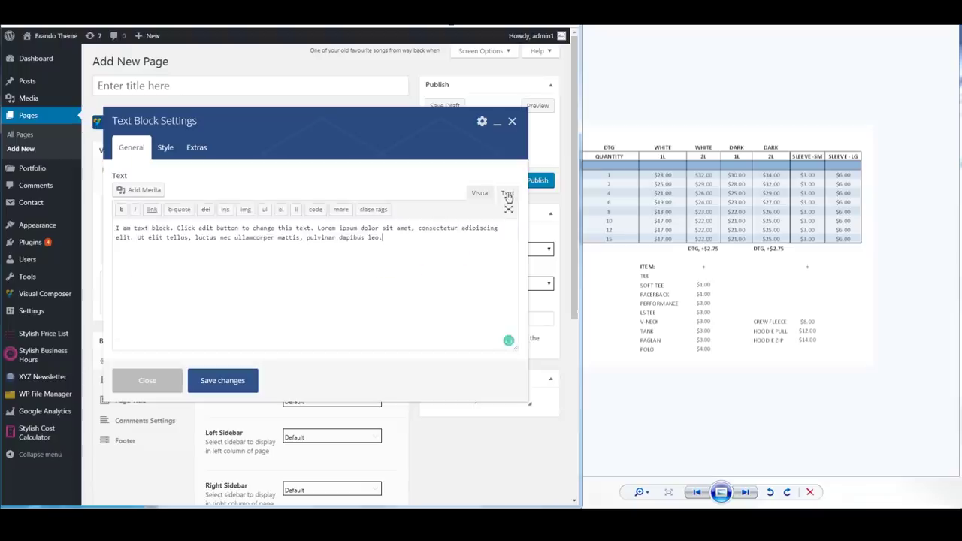
left_click(480, 193)
left_click(507, 194)
Paste the [scc_calculator] shortcode into the block, save it, split the row into two columns, and preview
key("ctrl+a")
key("ctrl+v")
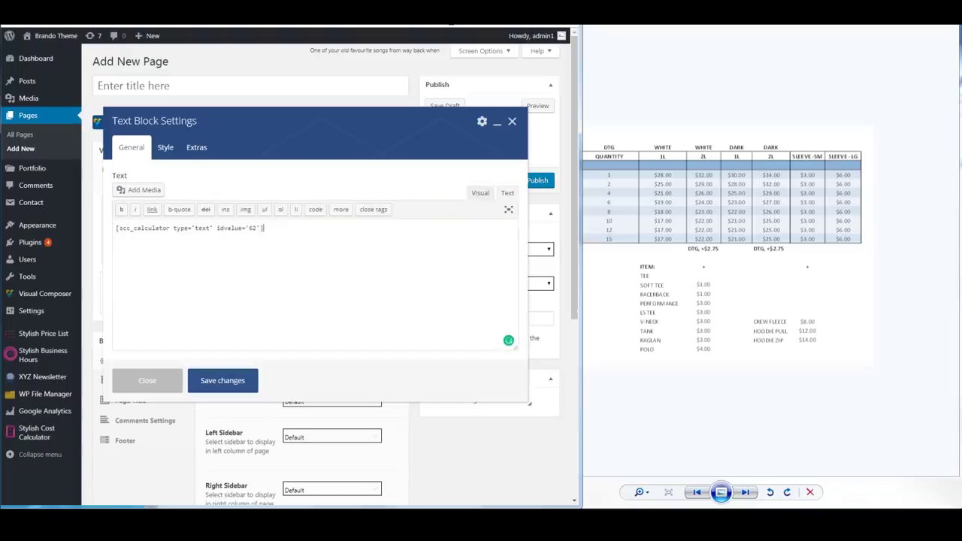
left_click(194, 385)
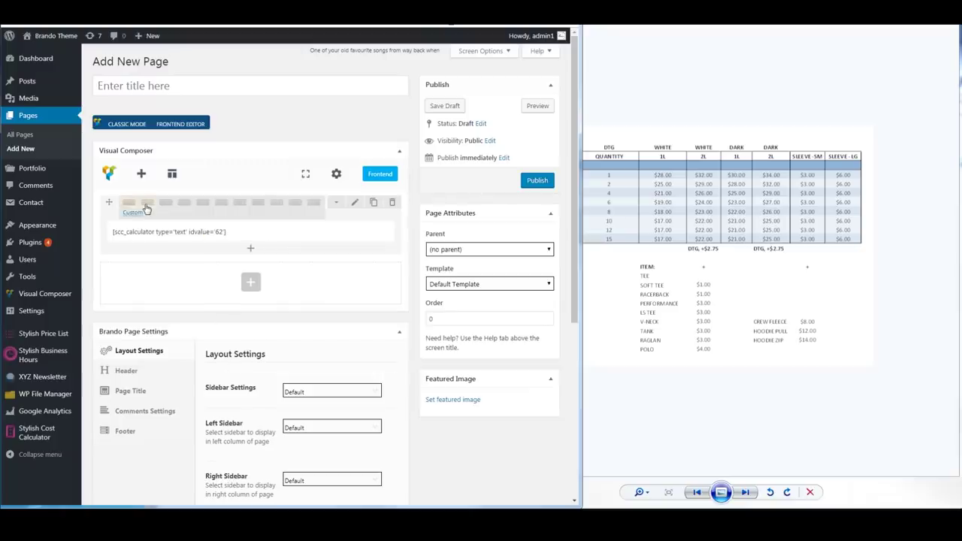
left_click(146, 204)
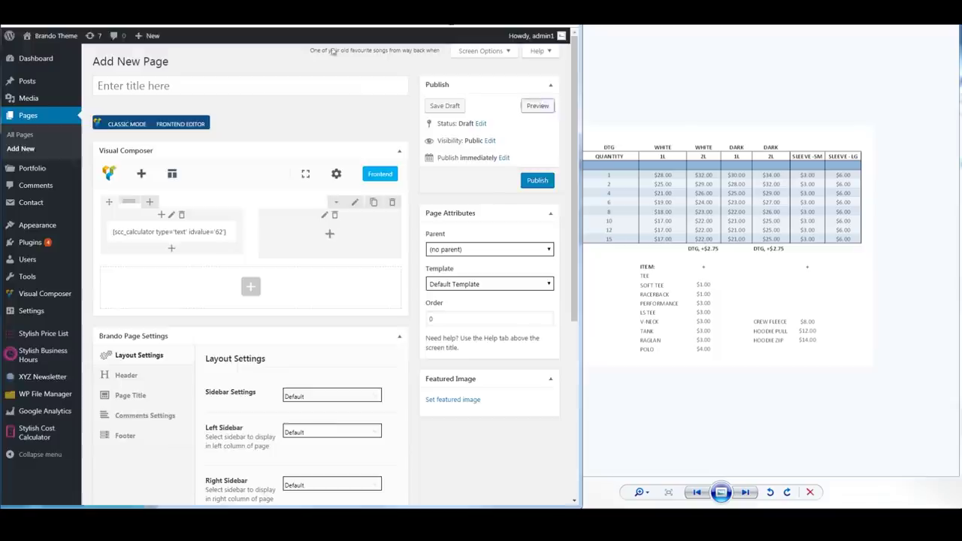
left_click(537, 106)
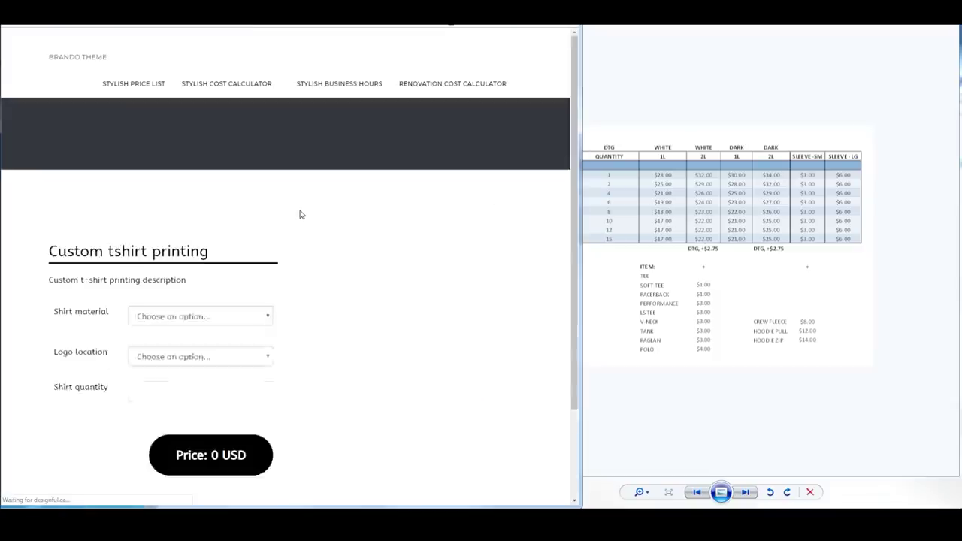
In the preview, move the quantity slider and choose Tee with 1 (white) logo location
scroll(328, 350, "down", 1)
left_click_drag(155, 326, 180, 324)
left_click(188, 268)
left_click(179, 314)
left_click(187, 301)
left_click(188, 340)
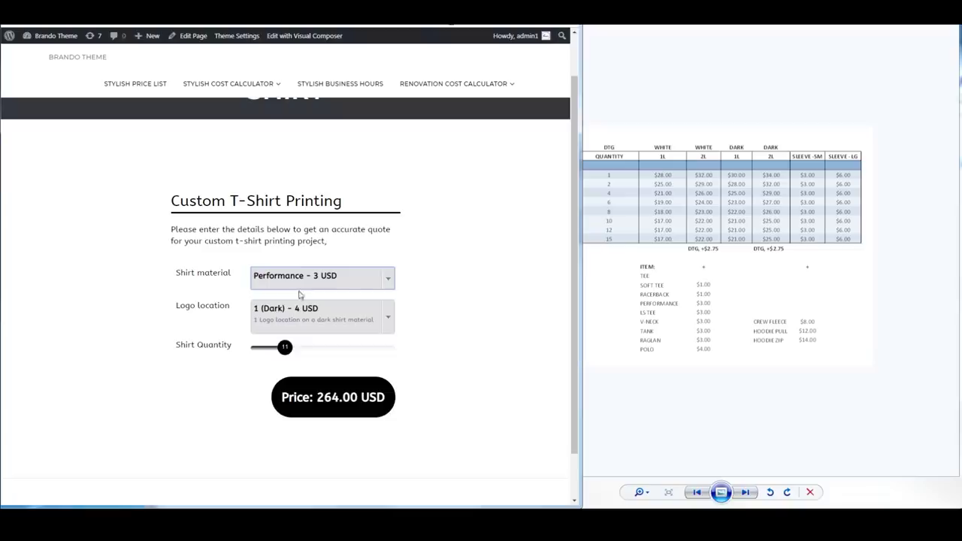
left_click(316, 280)
left_click(311, 331)
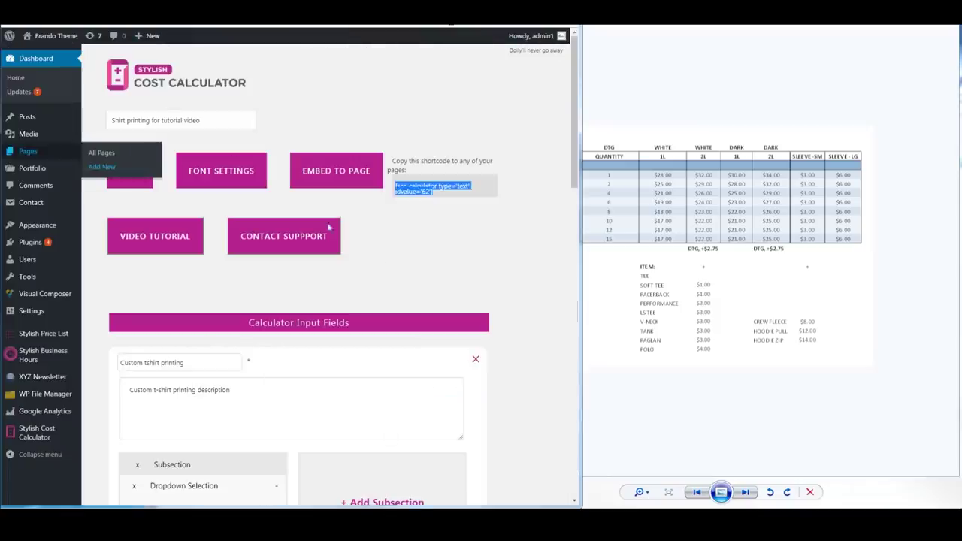
In Font Settings, set the service font colour and object colour to blue #1e73be
left_click(429, 267)
left_click(209, 170)
scroll(304, 268, "down", 3)
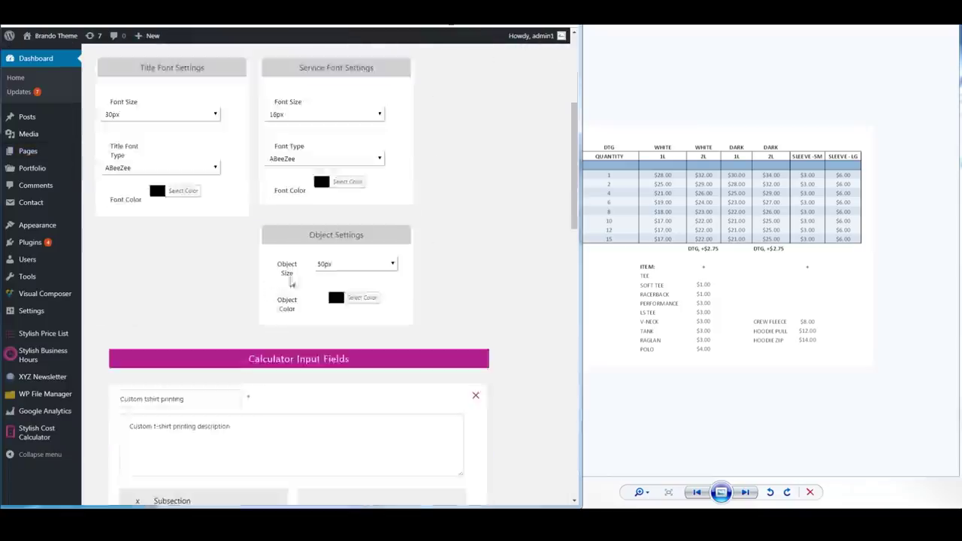
left_click(158, 193)
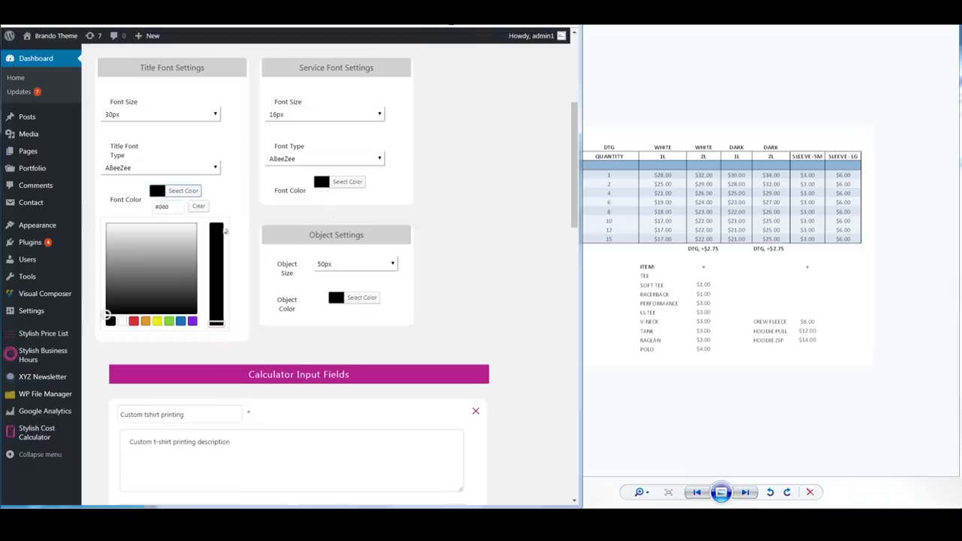
left_click(324, 183)
left_click(343, 314)
left_click(403, 255)
left_click(337, 299)
left_click(384, 422)
left_click(507, 315)
Recheck the service font colour value, then save the new font colours
scroll(103, 152, "up", 3)
left_click(328, 436)
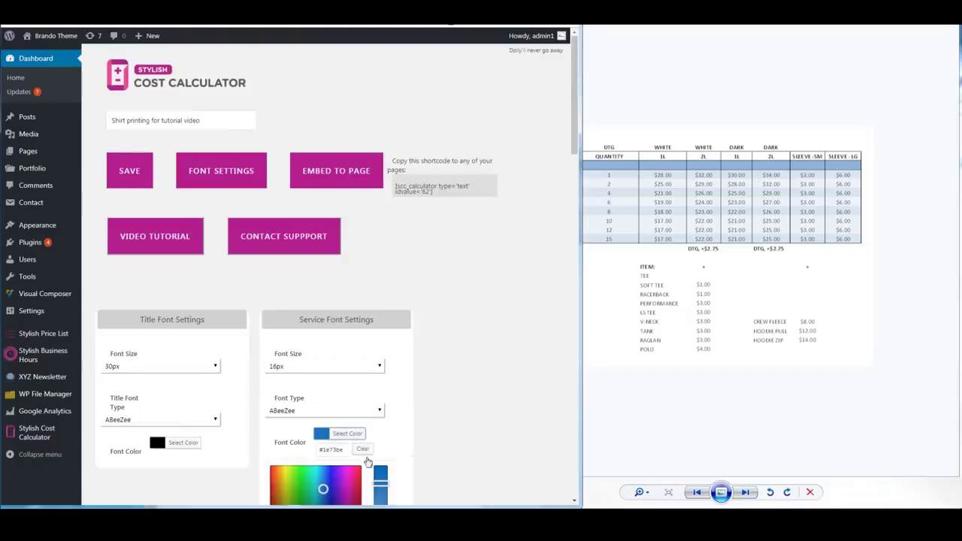
scroll(319, 396, "down", 2)
left_click(451, 290)
scroll(450, 290, "up", 2)
left_click(130, 121)
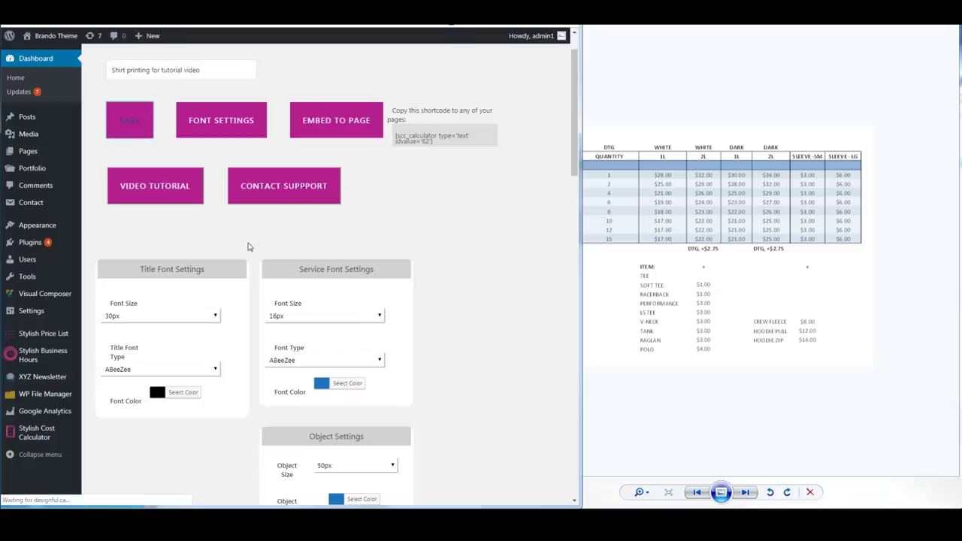
scroll(281, 333, "down", 5)
scroll(277, 325, "up", 2)
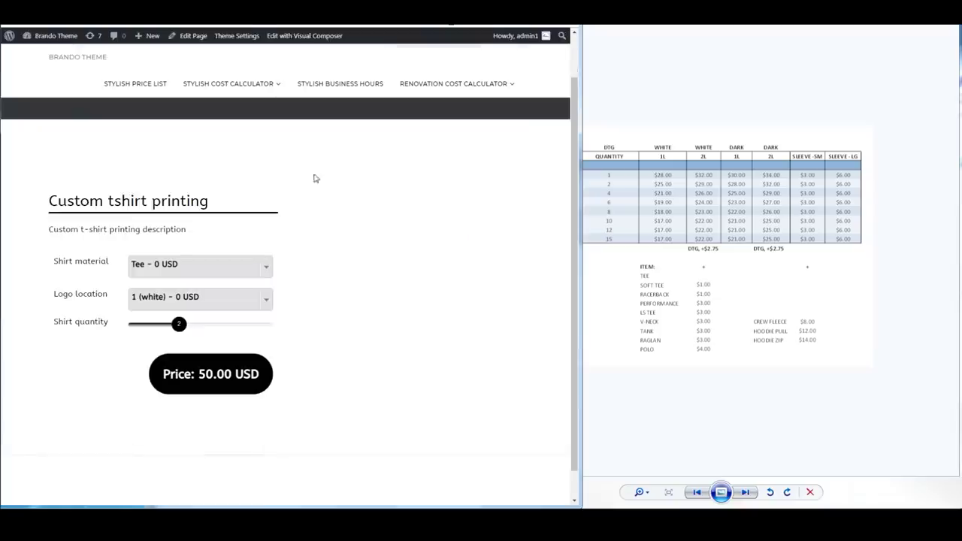
Reload the front-end page and slide the Shirt quantity to 3 for a 63.00 USD price
right_click(368, 256)
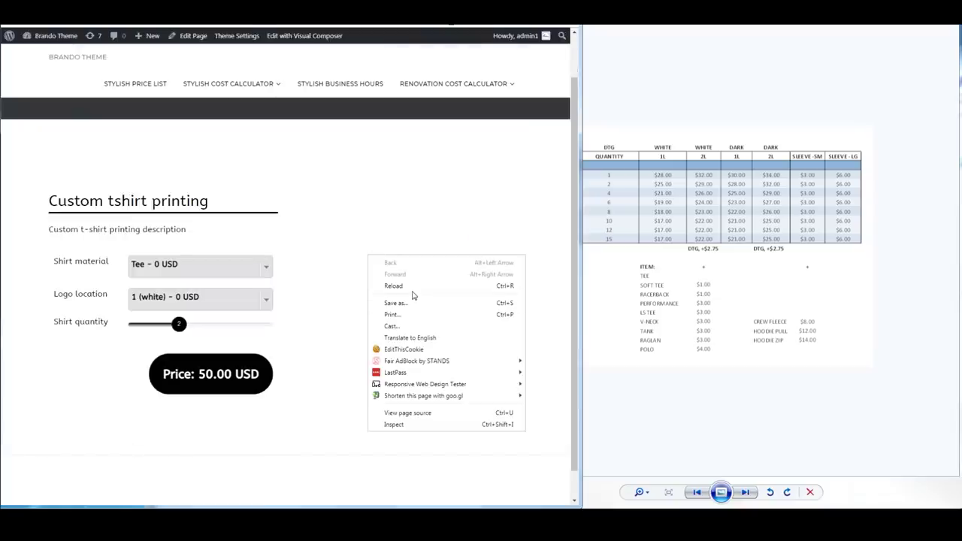
left_click(412, 286)
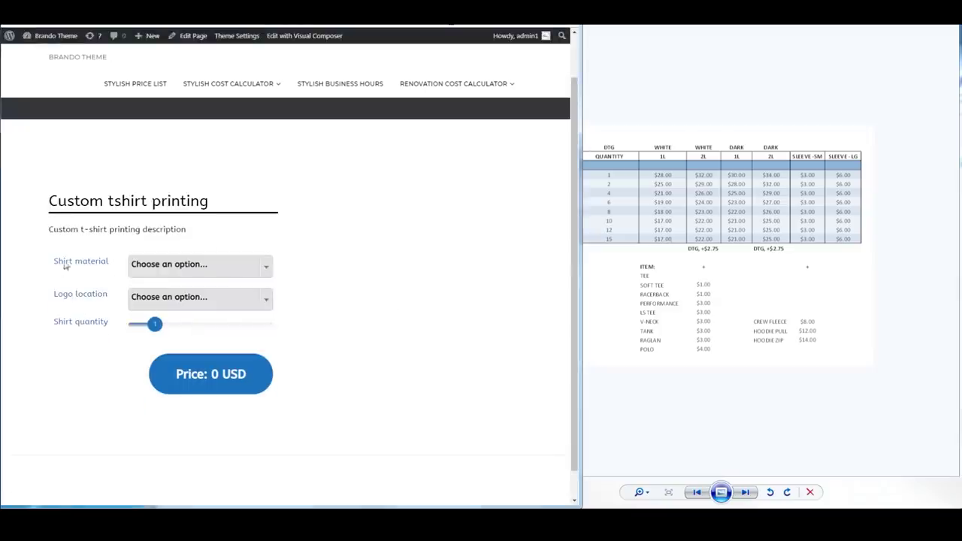
left_click_drag(164, 332, 202, 332)
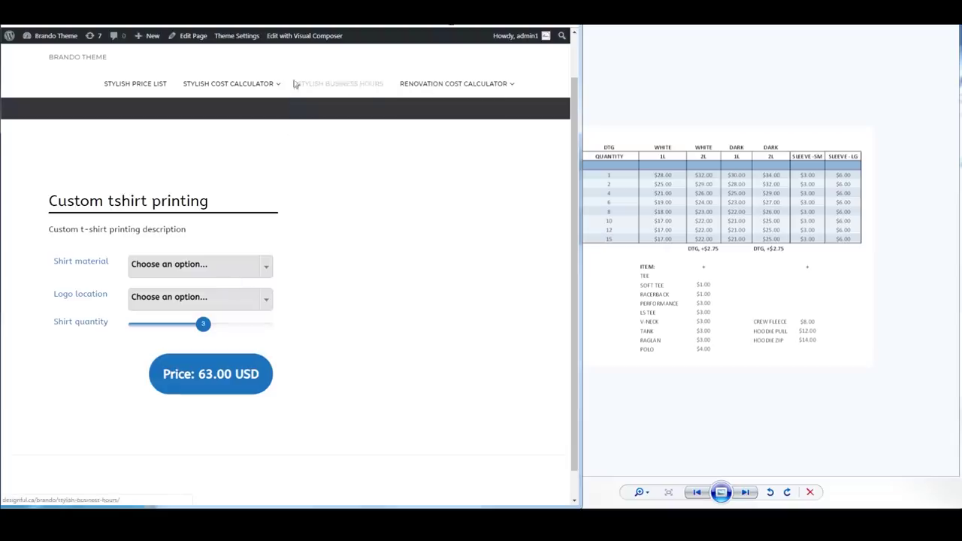
Open the Website Designer Template and turn on Contact Form, Scheduling/Booking System and Sliders/Banners
mouse_move(240, 84)
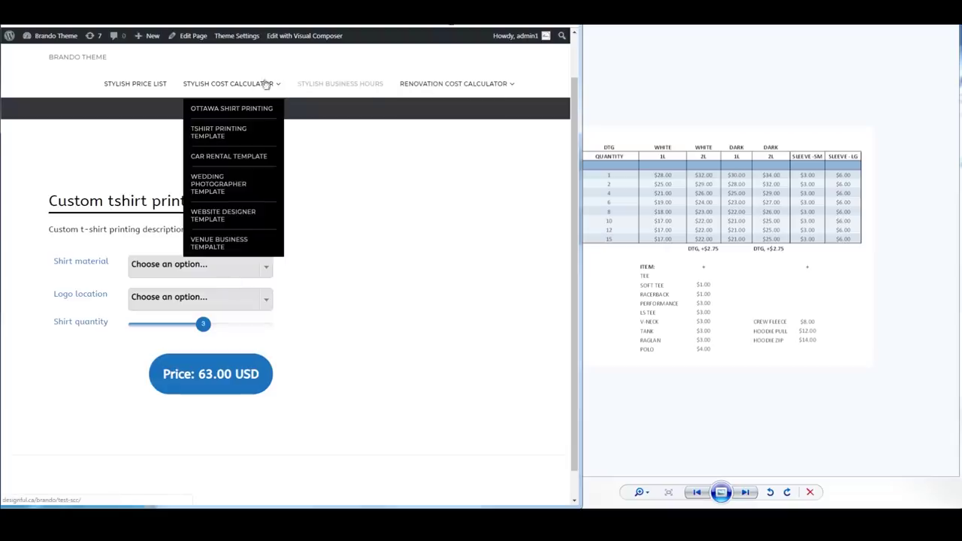
left_click(216, 218)
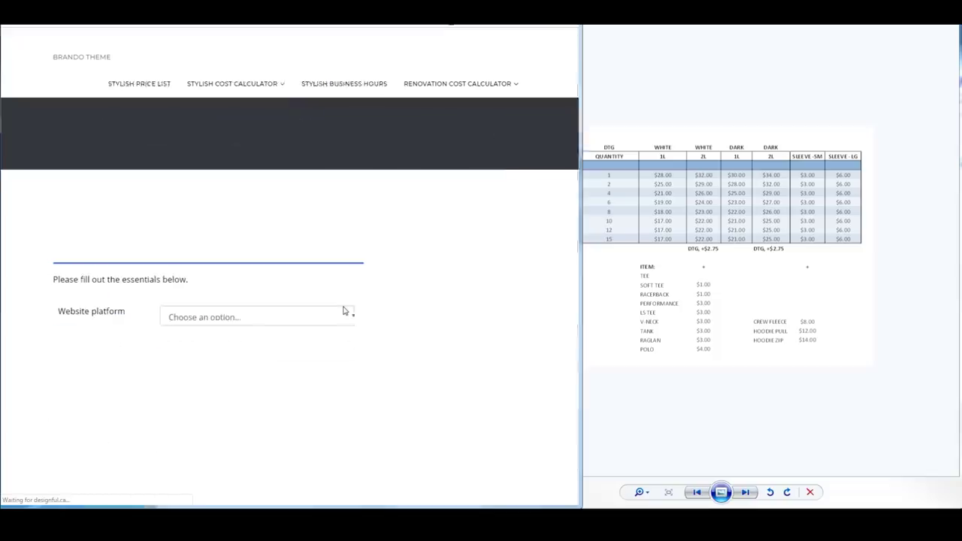
scroll(343, 311, "down", 4)
scroll(338, 307, "up", 3)
scroll(314, 311, "down", 1)
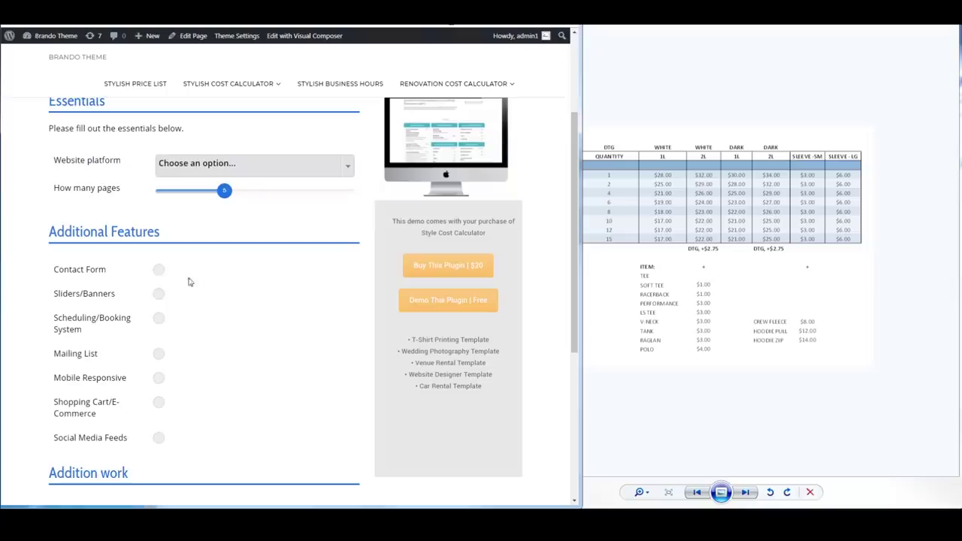
left_click(159, 269)
left_click(158, 317)
left_click(158, 293)
Choose WordPress - 1000 USD as the website platform
scroll(210, 291, "up", 1)
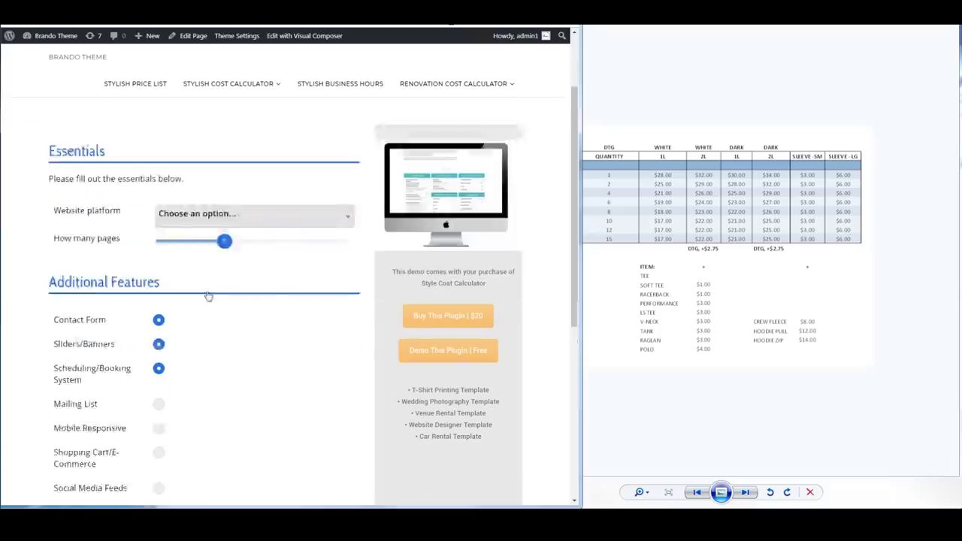
scroll(197, 293, "down", 1)
scroll(195, 293, "up", 1)
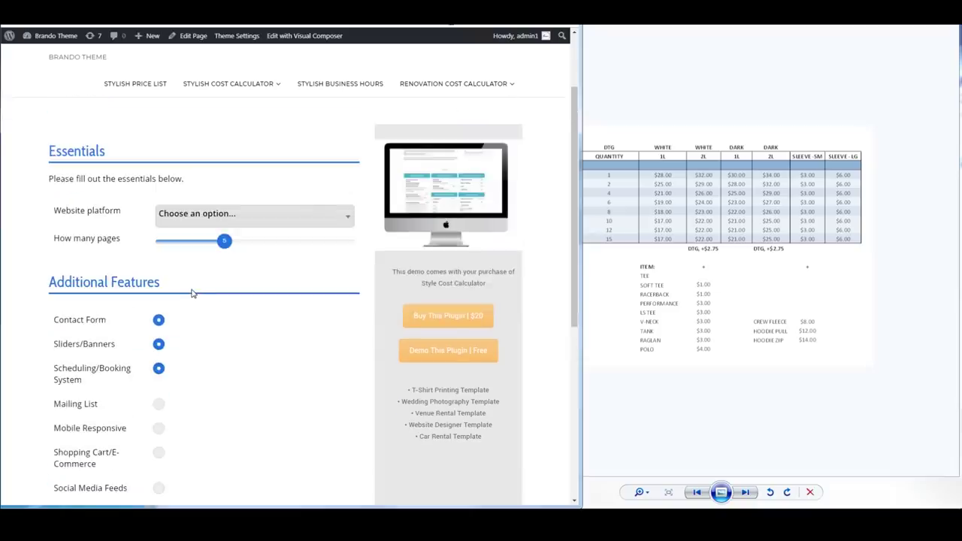
scroll(192, 293, "up", 2)
scroll(196, 290, "down", 1)
left_click(239, 267)
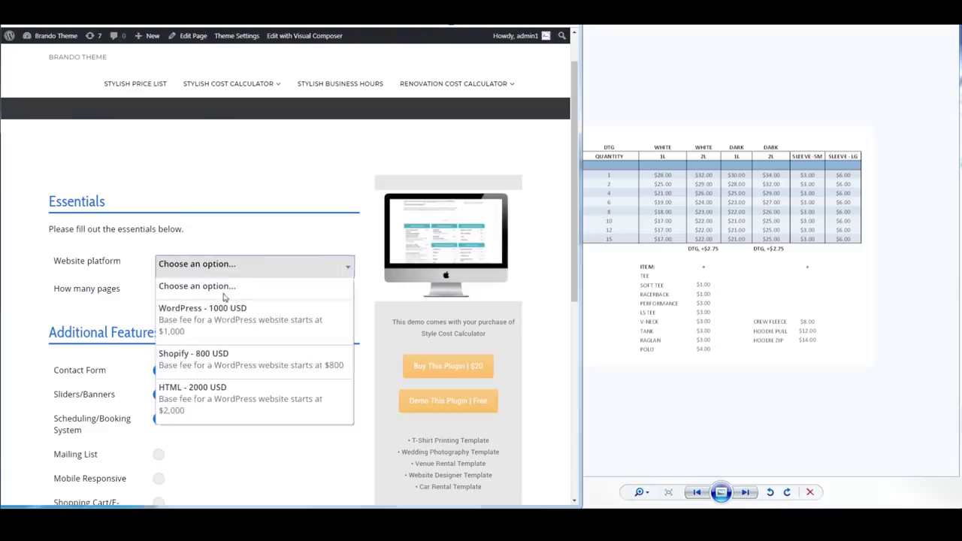
left_click(221, 319)
scroll(242, 342, "down", 2)
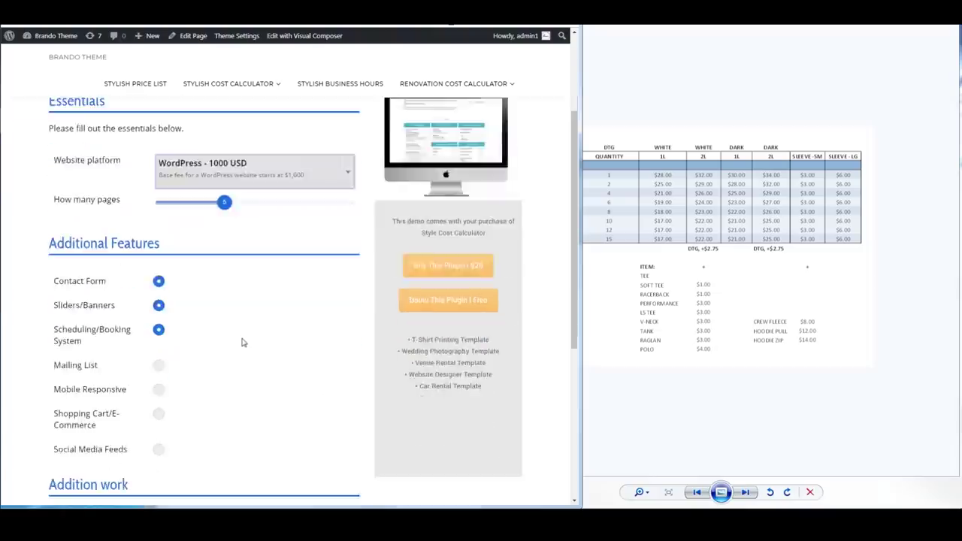
scroll(241, 341, "up", 2)
mouse_move(246, 89)
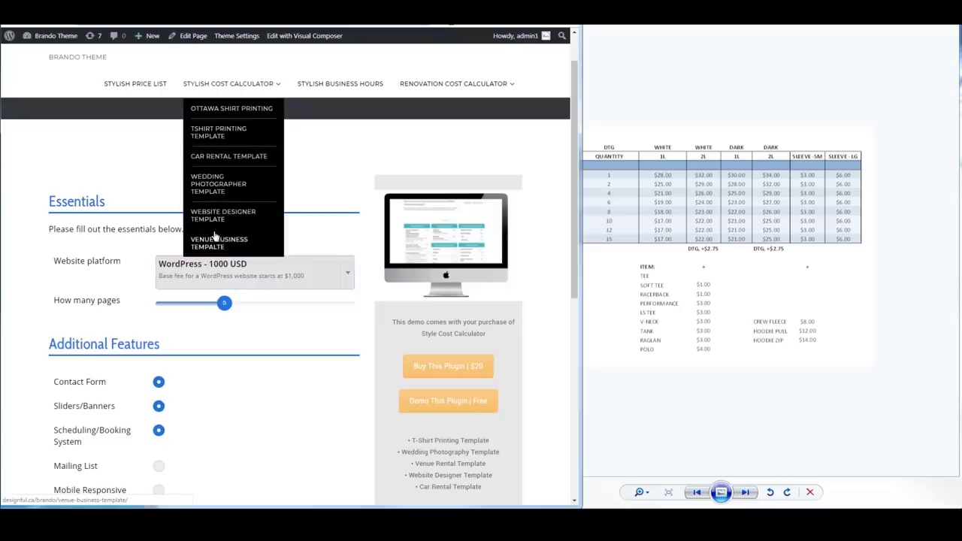
scroll(489, 354, "down", 1)
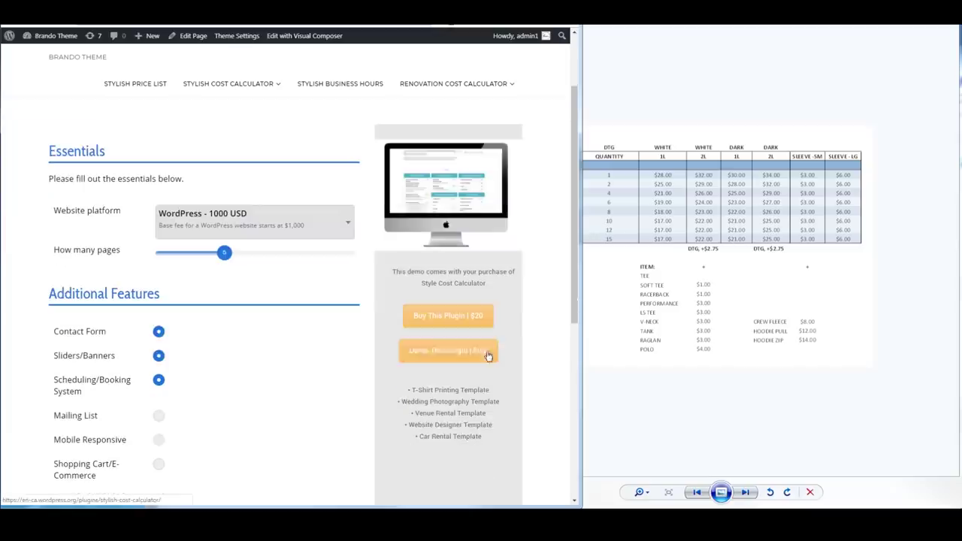
Open the Car Rental Template and try the baby seat and extra driver toggles on and off
left_click(443, 437)
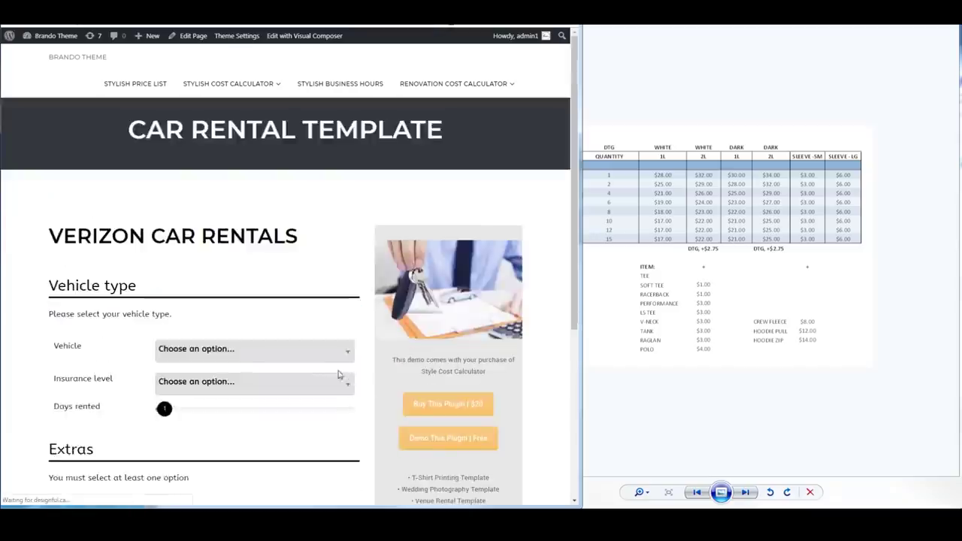
scroll(212, 307, "down", 2)
scroll(213, 307, "down", 1)
left_click(190, 374)
left_click(190, 374)
left_click(197, 412)
left_click(196, 412)
Set days rented to 9, PDW insurance and the Hyundai Accent - 29 USD vehicle
left_click_drag(182, 257, 218, 263)
left_click(228, 236)
left_click(221, 284)
left_click(241, 199)
left_click(232, 263)
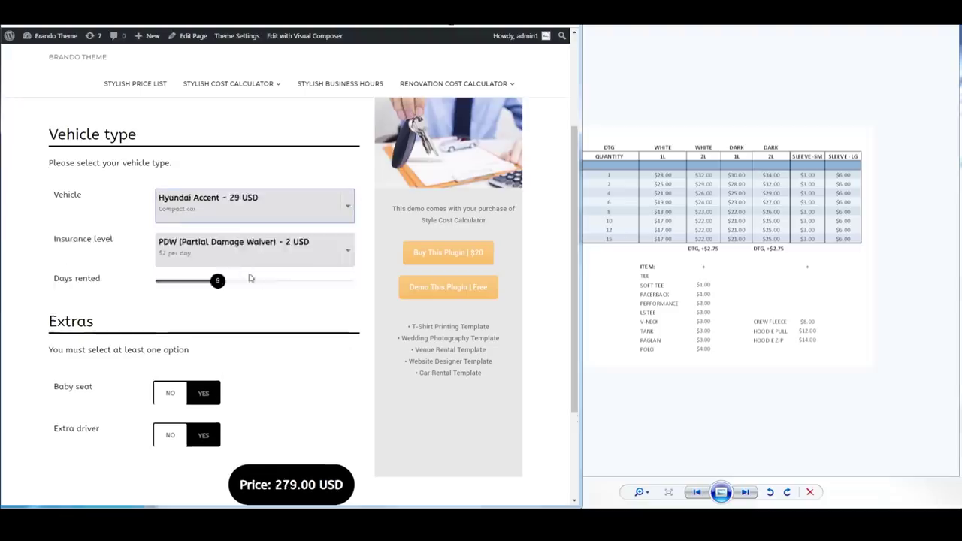
scroll(287, 300, "down", 2)
scroll(287, 300, "up", 2)
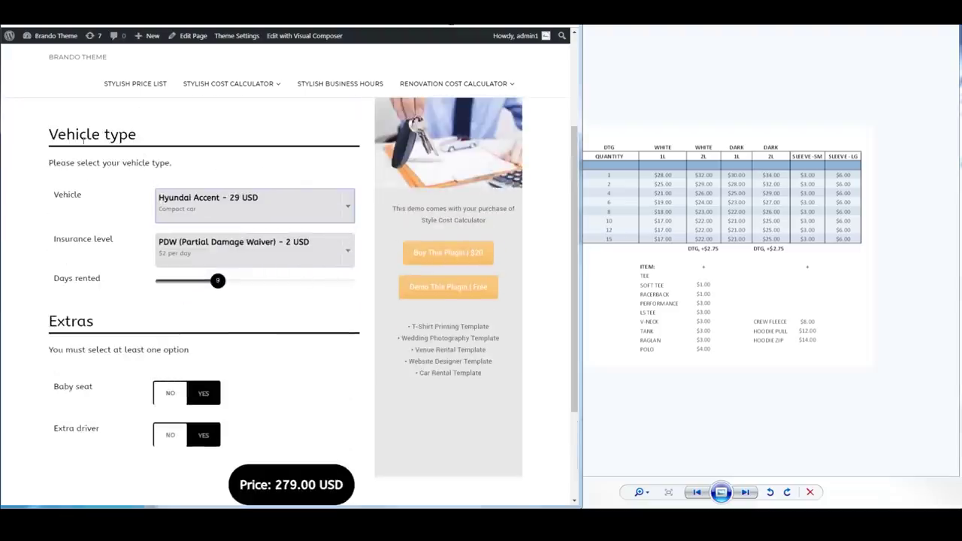
left_click(285, 359)
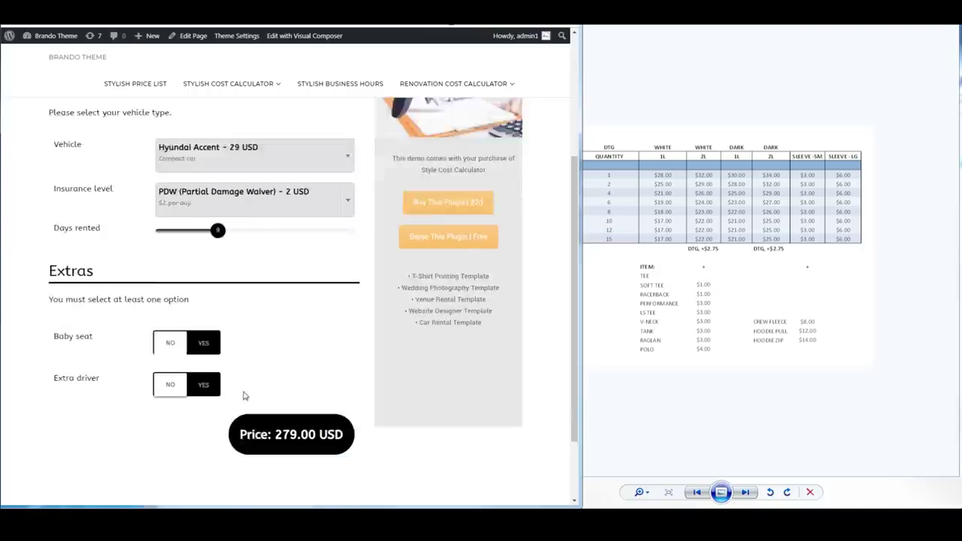
Reduce days rented to 7, bringing the total to 217.00 USD
left_click_drag(219, 283, 205, 281)
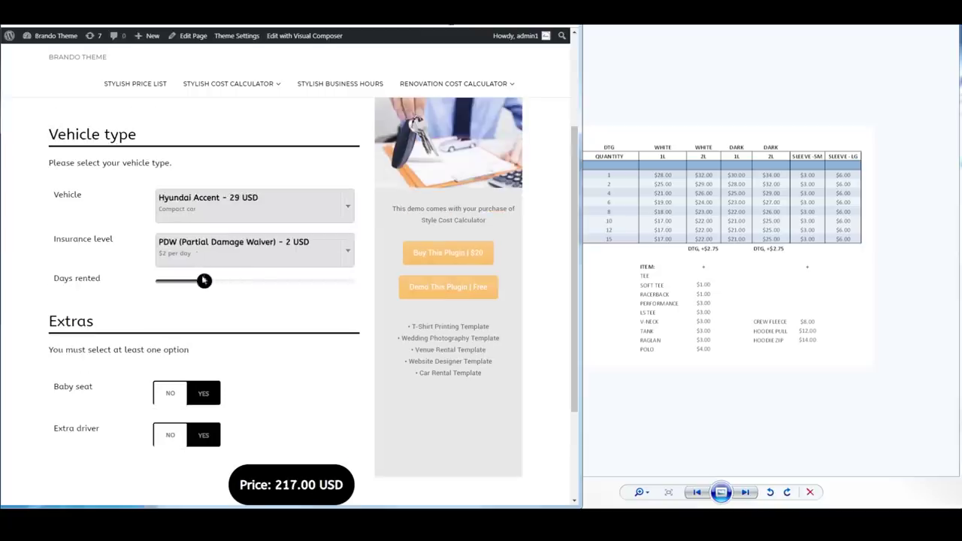
scroll(187, 331, "down", 1)
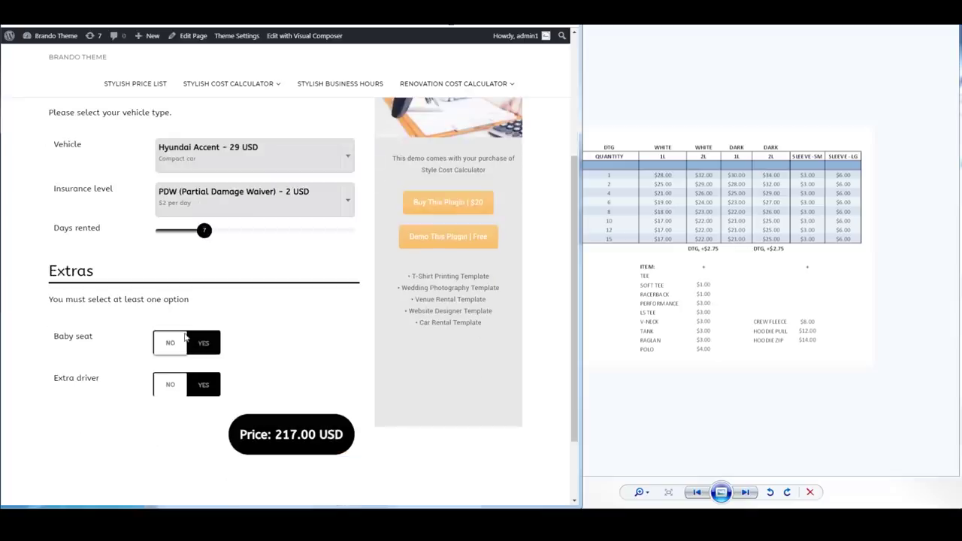
scroll(268, 369, "up", 2)
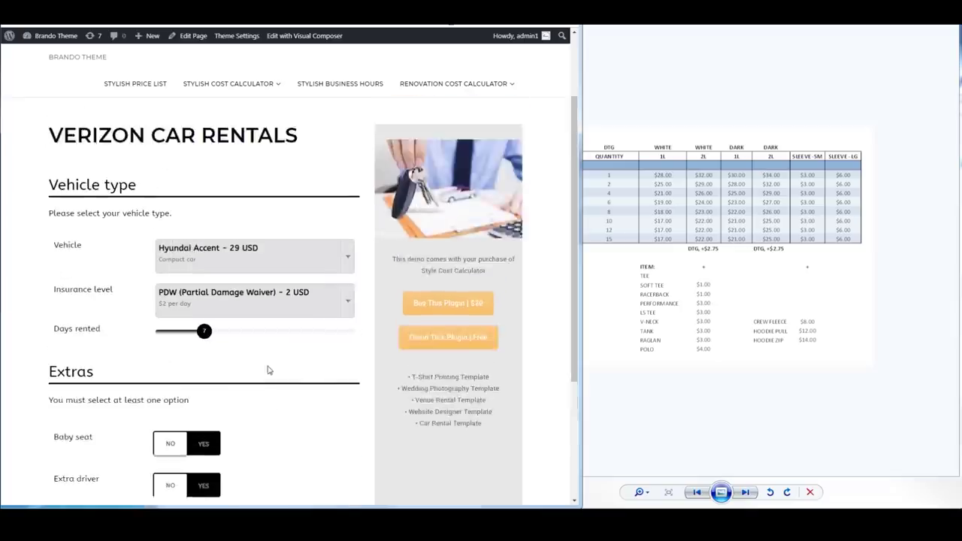
scroll(296, 435, "down", 1)
scroll(296, 451, "up", 2)
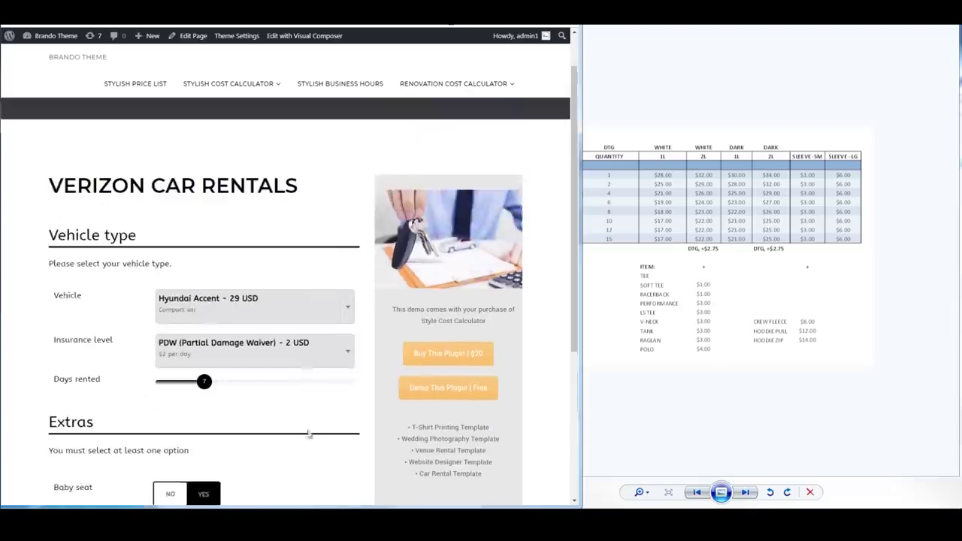
scroll(306, 433, "up", 1)
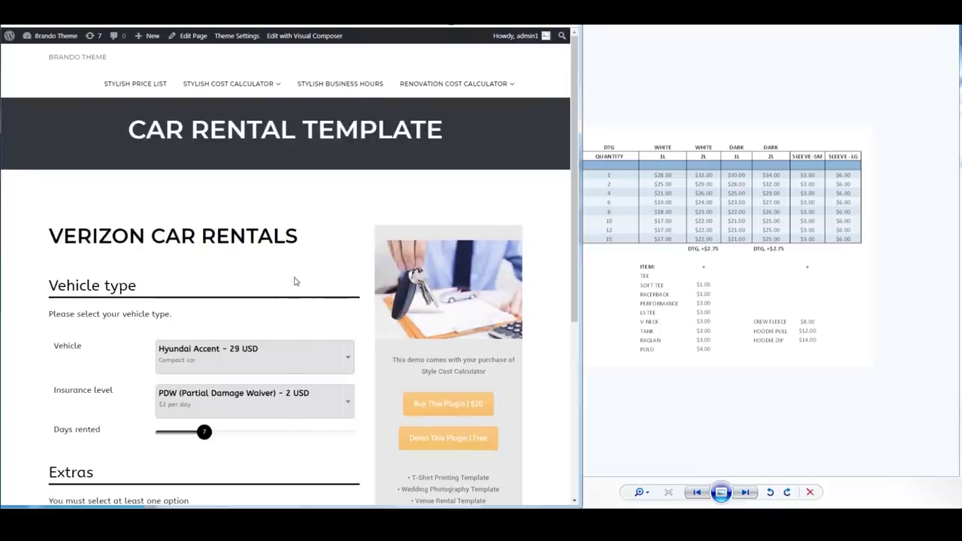